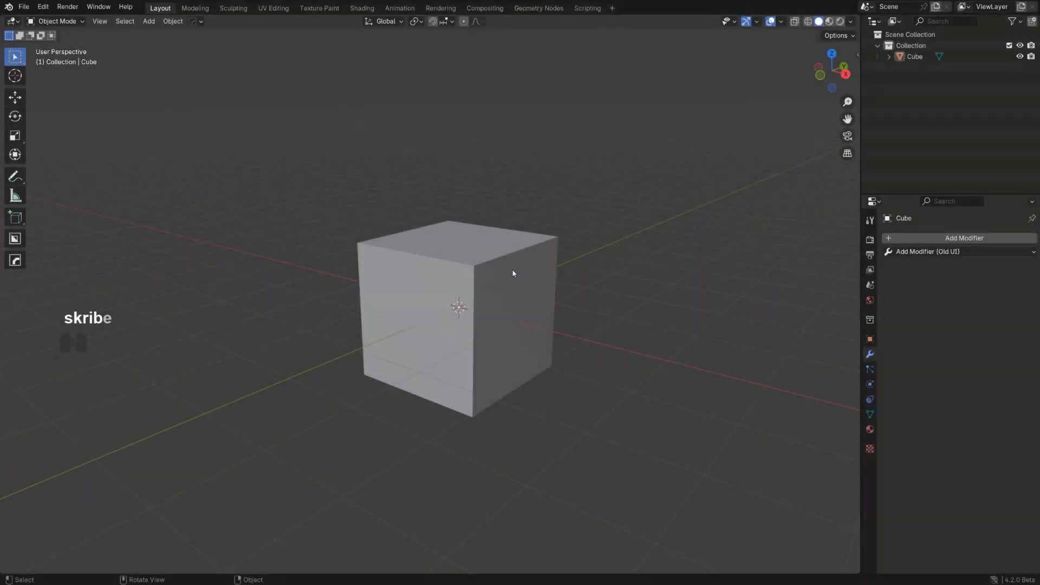
# Step: Select the cube and open the list of available modifiers to examine its categories
pyautogui.click(513, 271)
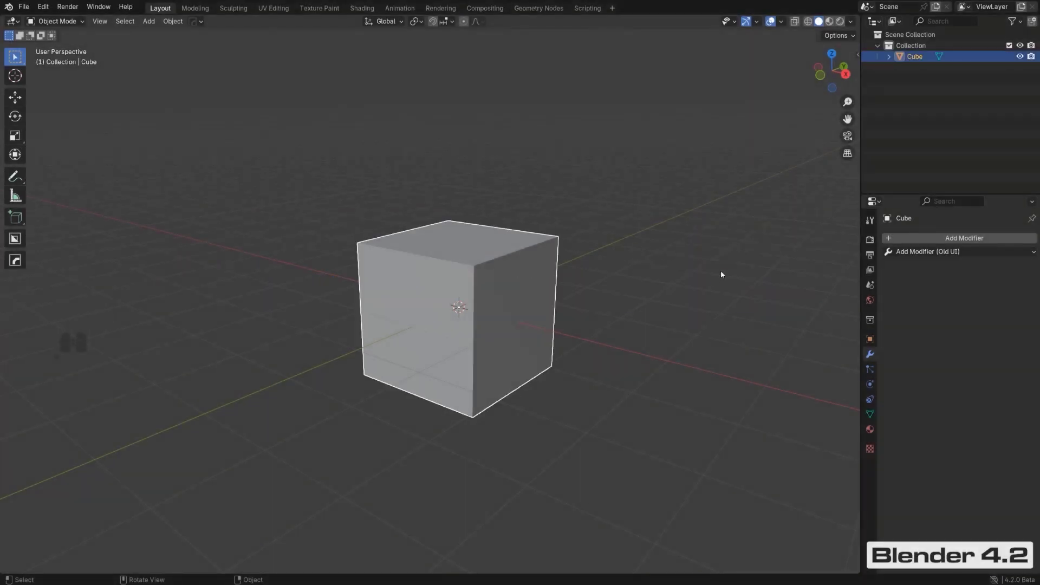
pyautogui.click(917, 244)
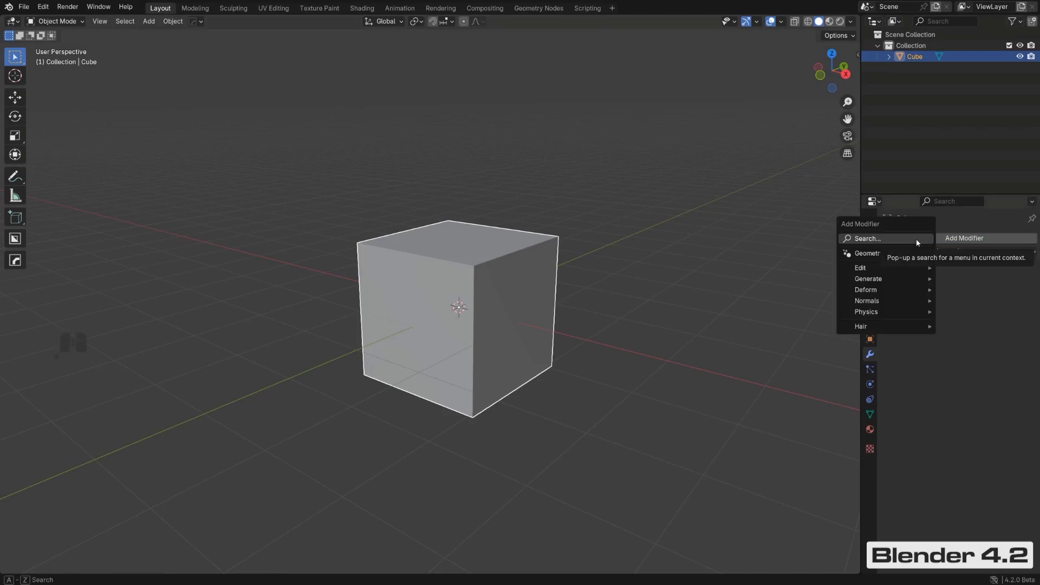
pyautogui.moveTo(889, 296)
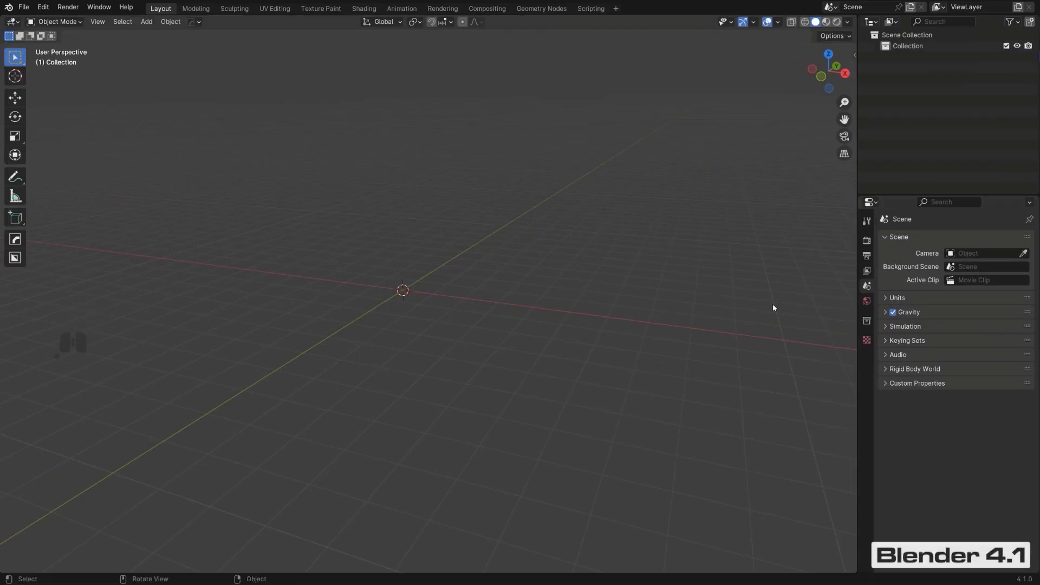
# Step: Add a cube mesh to the empty scene in Blender 4.1
pyautogui.hotkey('shift', 'a')
pyautogui.moveTo(561, 336)
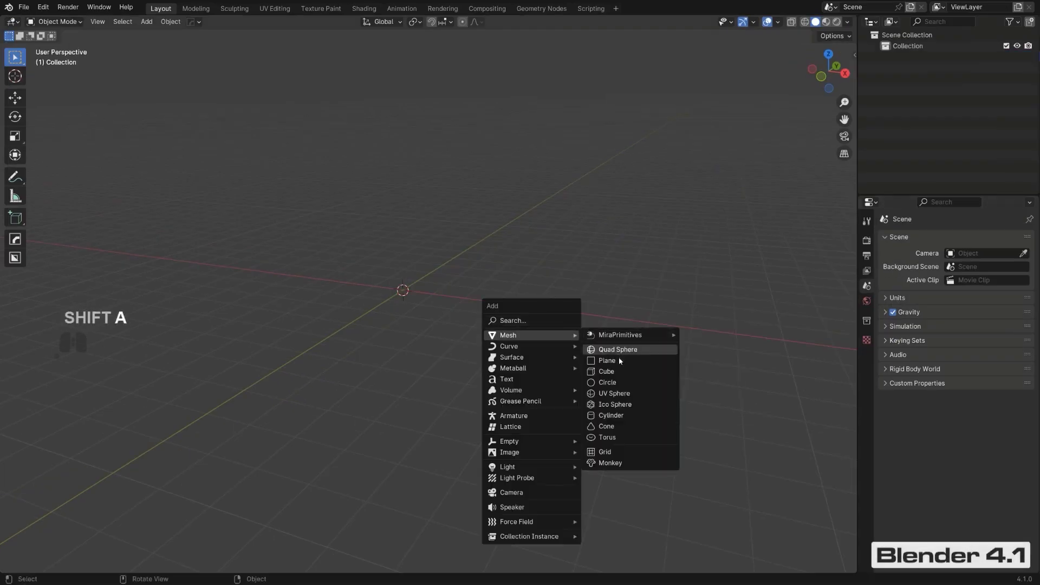
pyautogui.click(618, 371)
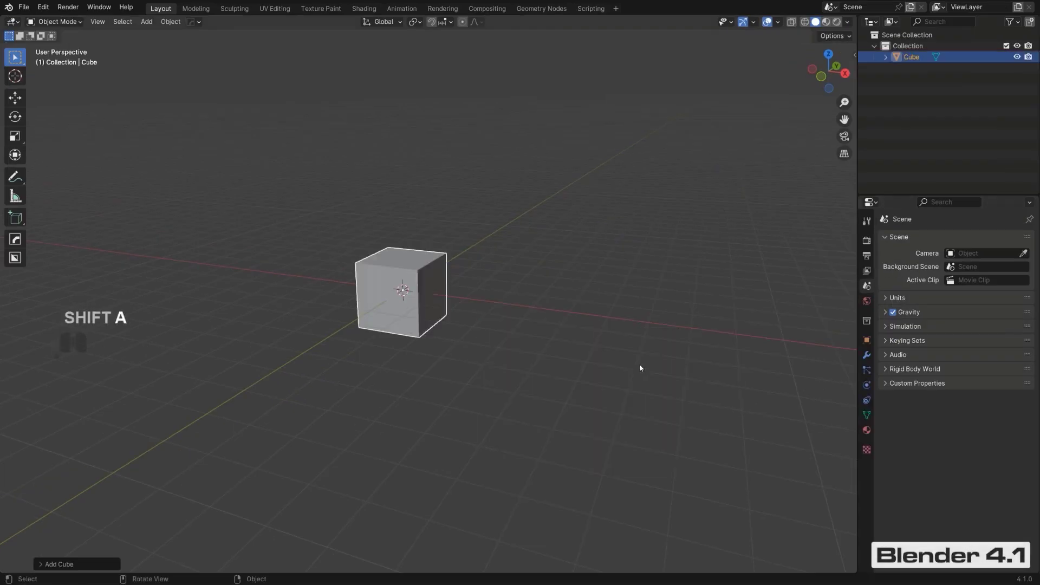
# Step: Add a Smooth by Angle modifier from the Normals category to the cube
pyautogui.click(867, 355)
pyautogui.click(954, 239)
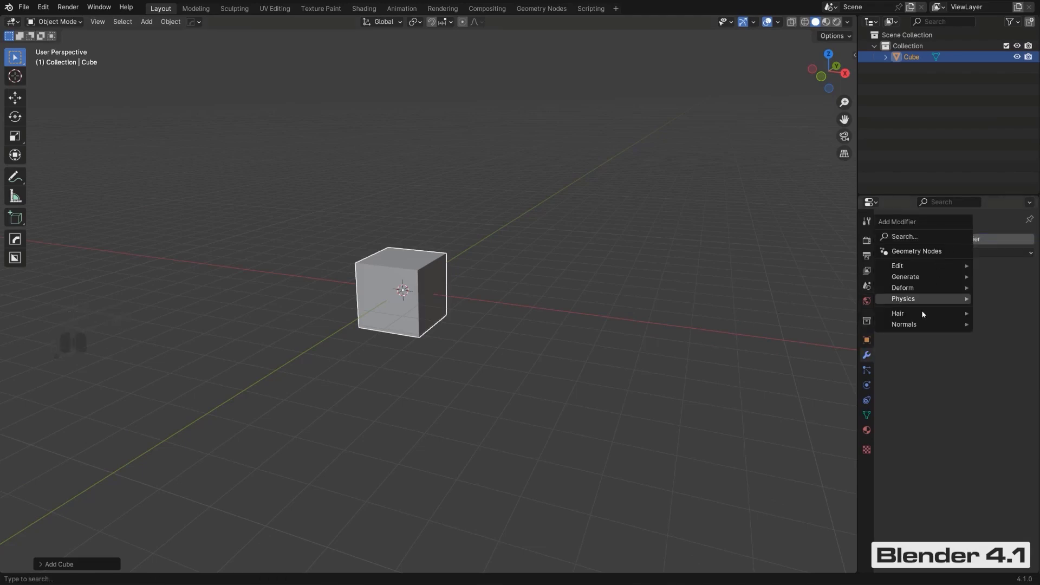
pyautogui.moveTo(923, 325)
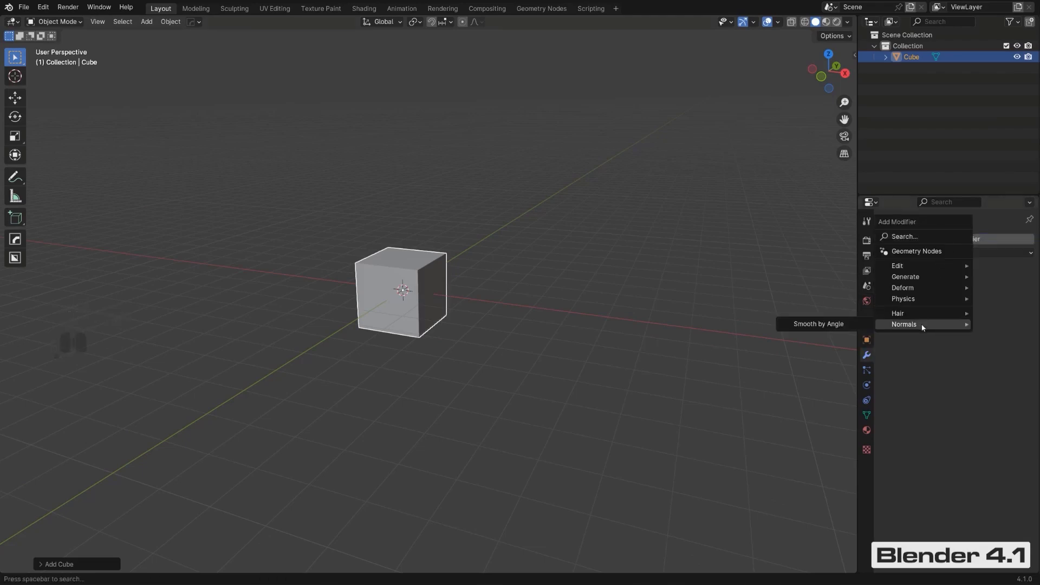
pyautogui.click(834, 325)
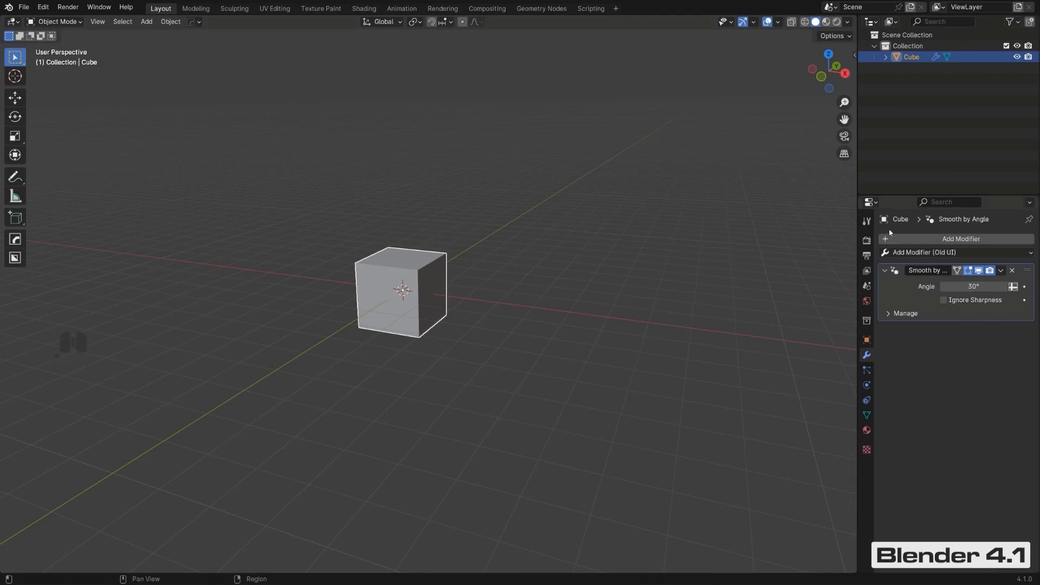
pyautogui.click(929, 254)
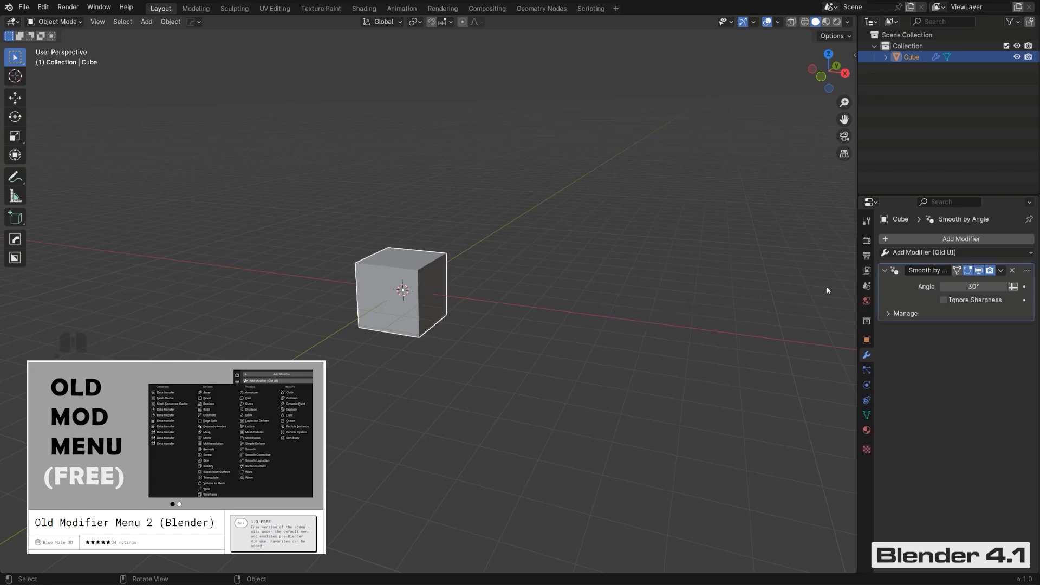
pyautogui.click(924, 253)
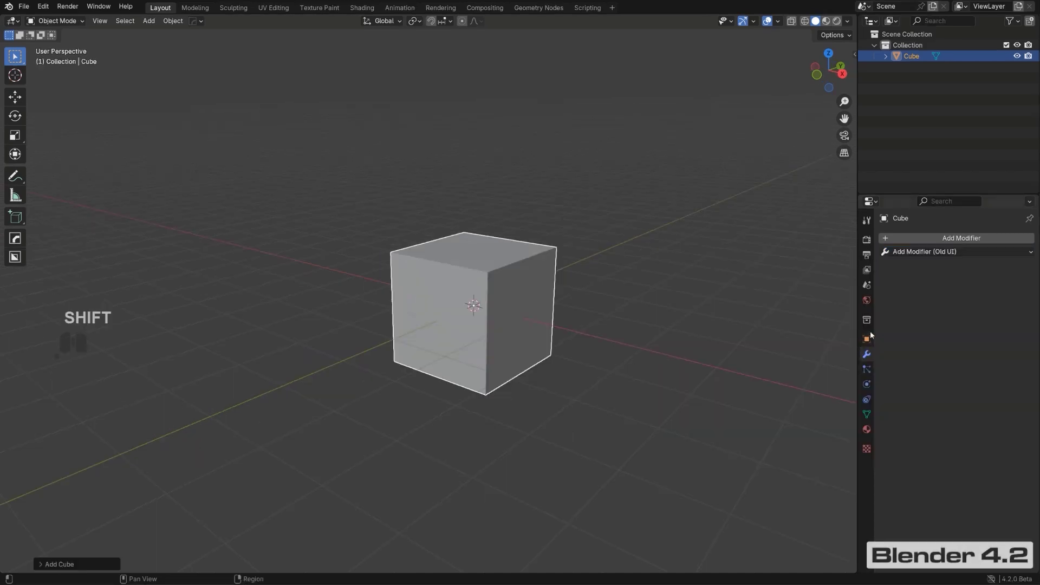
pyautogui.click(910, 239)
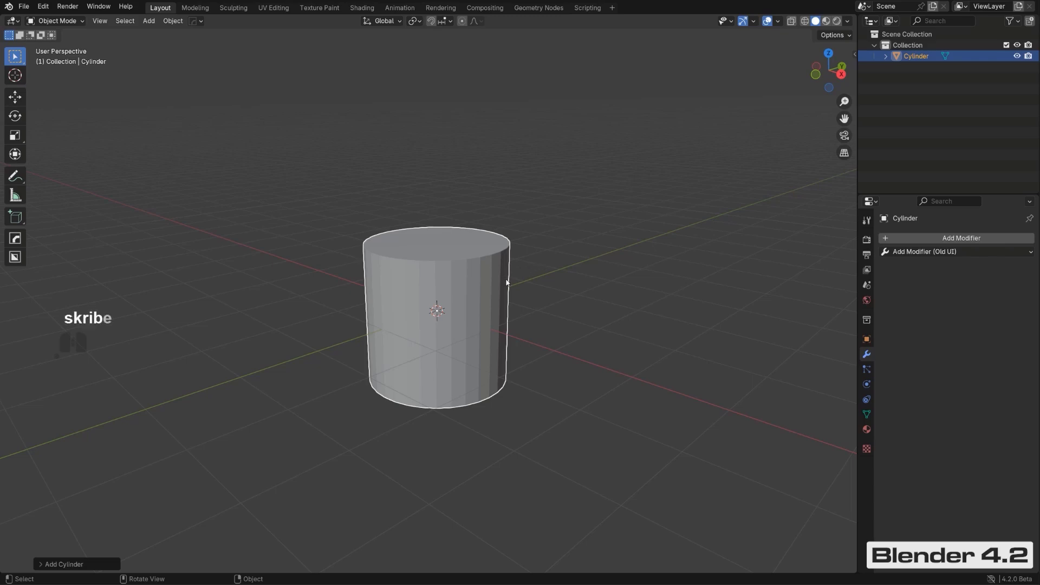
# Step: Apply Shade Smooth to the cylinder in Blender 4.2 and inspect its shading from another angle
pyautogui.scroll(2, 476, 287)
pyautogui.moveTo(476, 286)
pyautogui.mouseDown(button='middle')
pyautogui.moveTo(462, 269)
pyautogui.moveTo(476, 285)
pyautogui.mouseUp(button='middle')
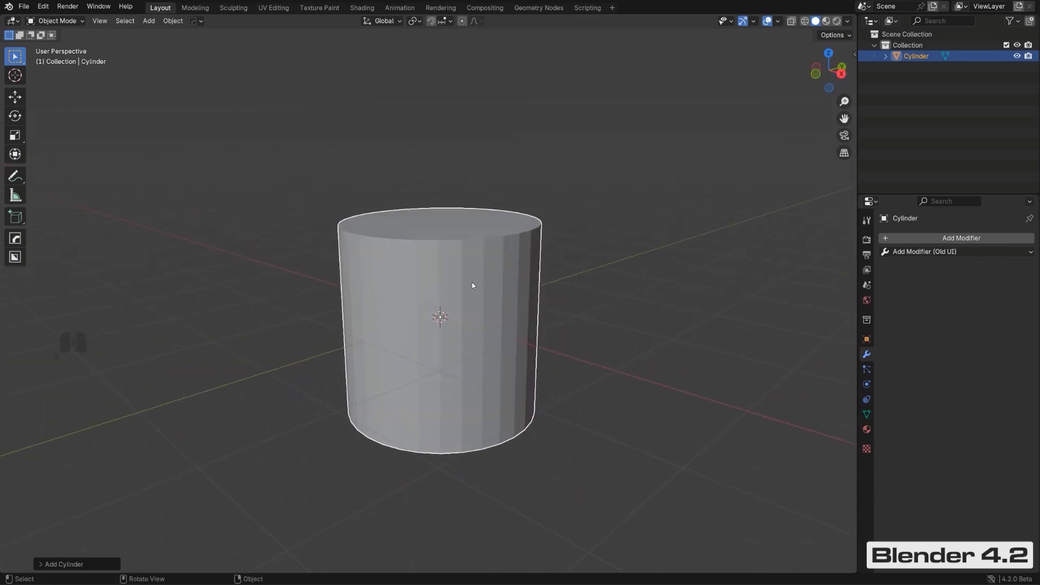
pyautogui.moveTo(407, 276); pyautogui.dragTo(460, 249, button='middle')
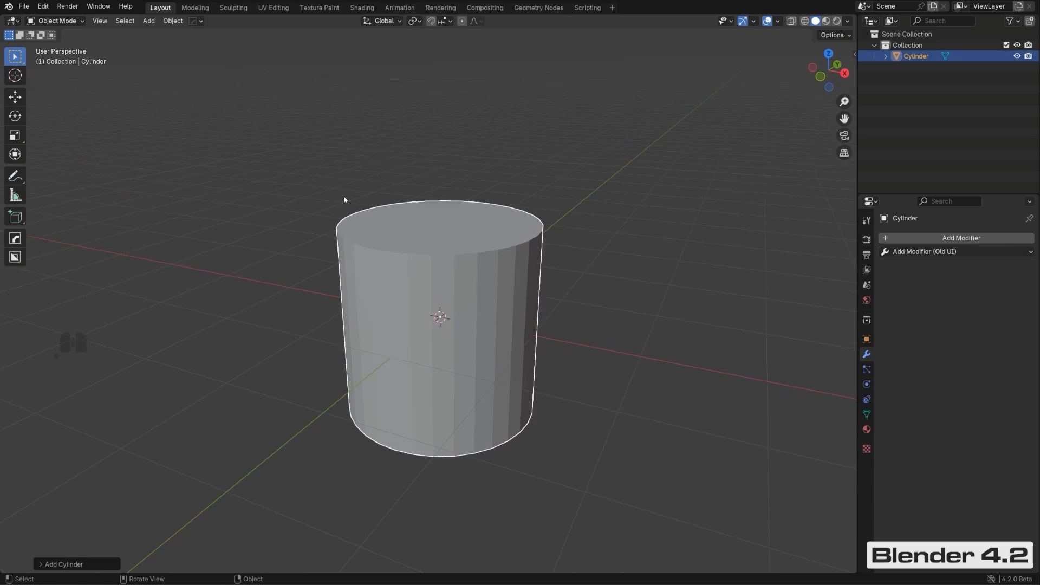
pyautogui.rightClick(510, 273)
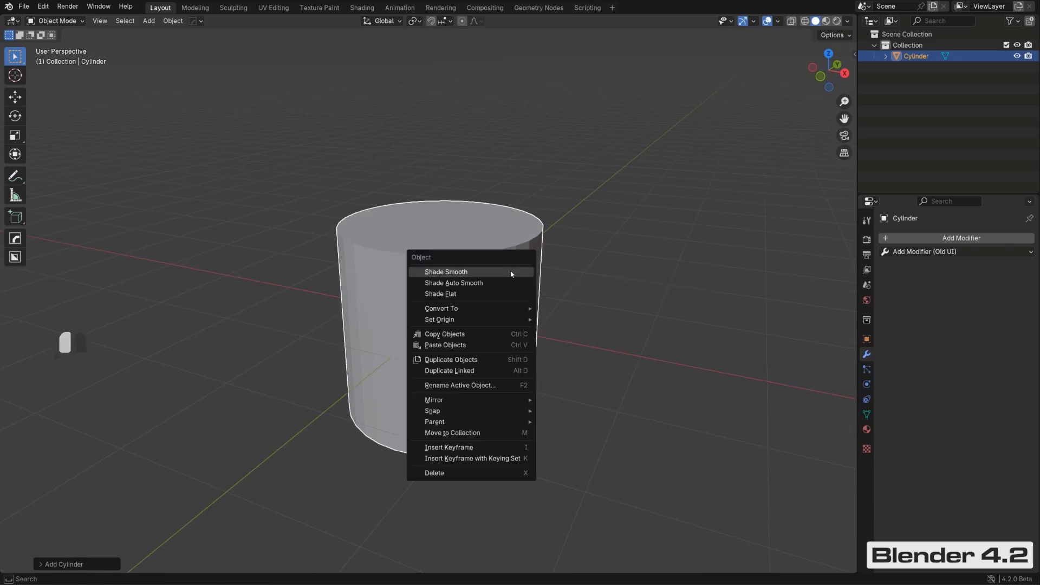
pyautogui.click(511, 273)
pyautogui.moveTo(570, 225); pyautogui.dragTo(513, 251, button='middle')
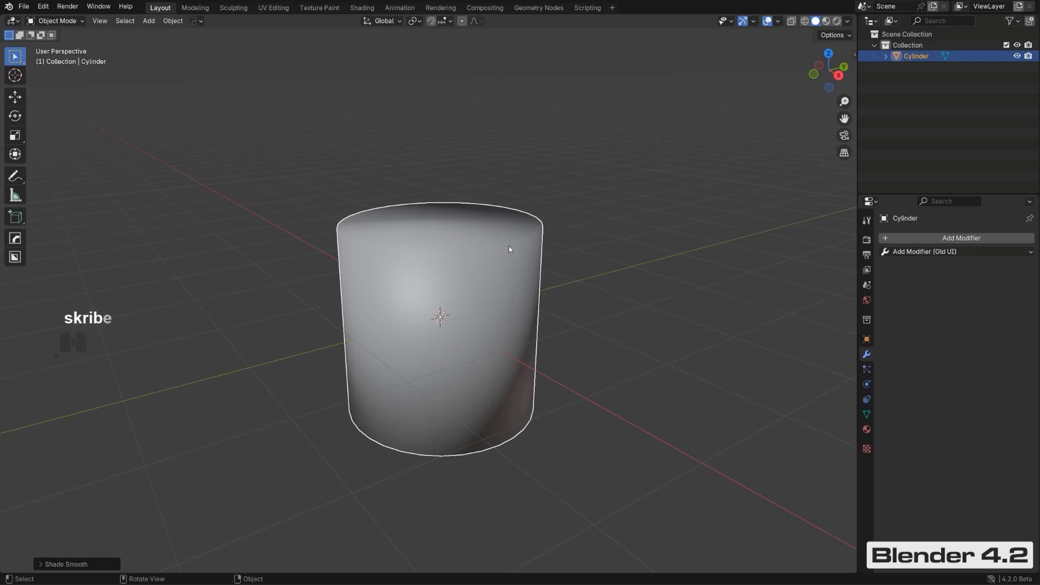
# Step: Examine the shading options and the mesh data properties of the smooth-shaded cylinder
pyautogui.rightClick(497, 232)
pyautogui.click(867, 415)
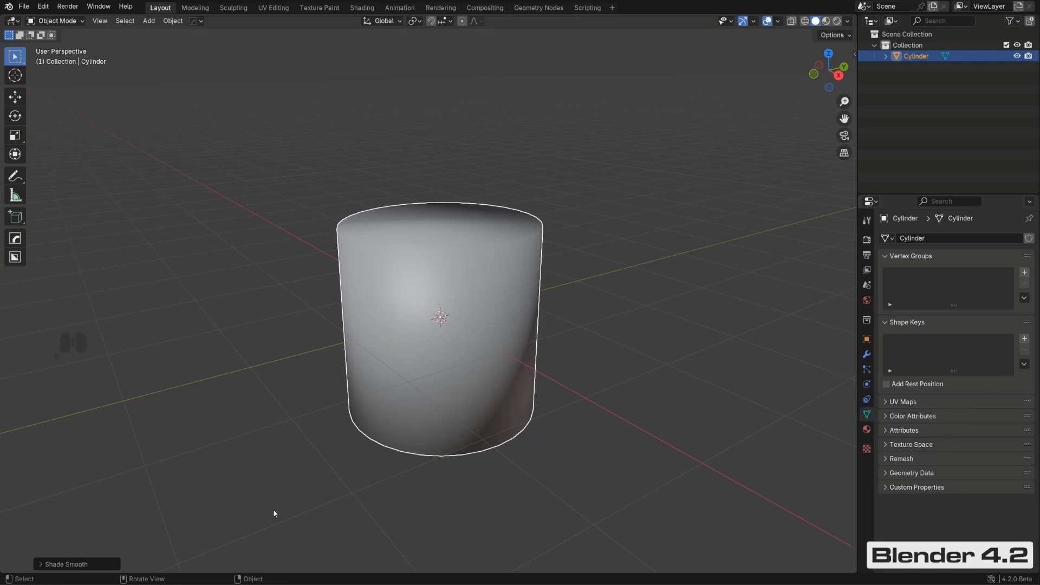
pyautogui.moveTo(488, 320); pyautogui.dragTo(506, 298, button='middle')
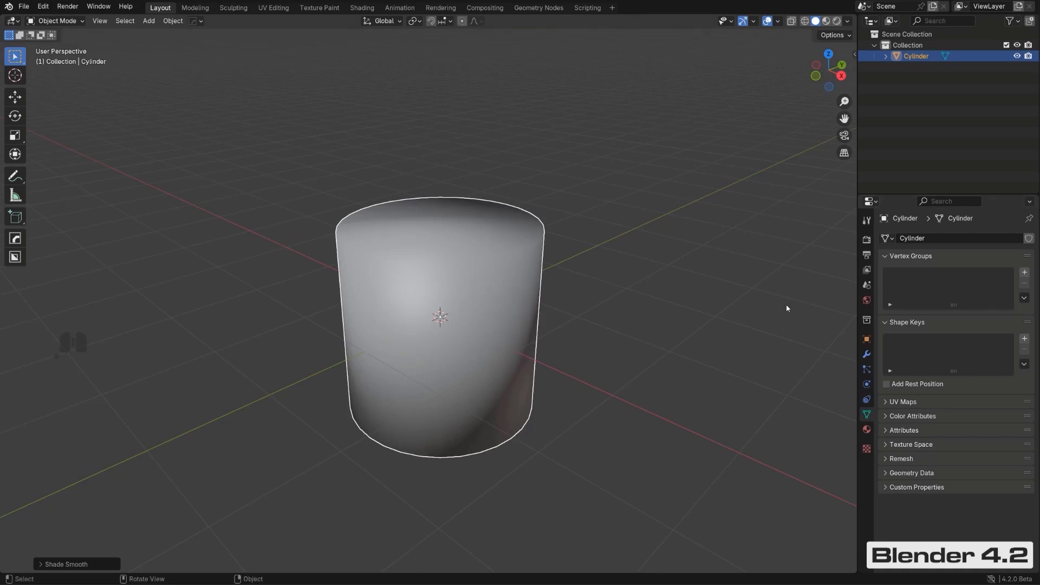
pyautogui.rightClick(460, 278)
# Step: Apply Shade Auto Smooth to the cylinder with its modifier stack shown
pyautogui.click(866, 354)
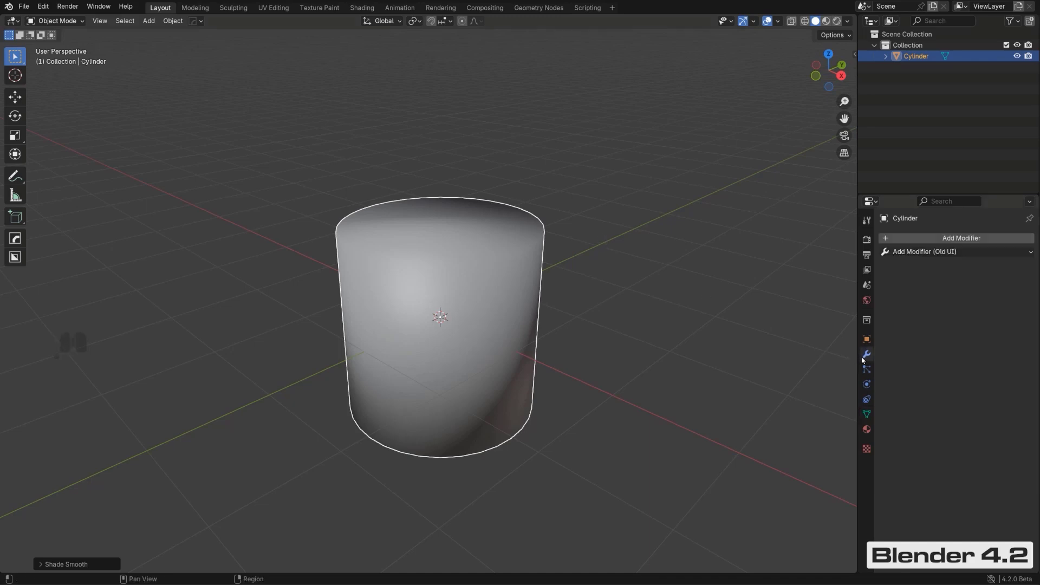
pyautogui.rightClick(477, 245)
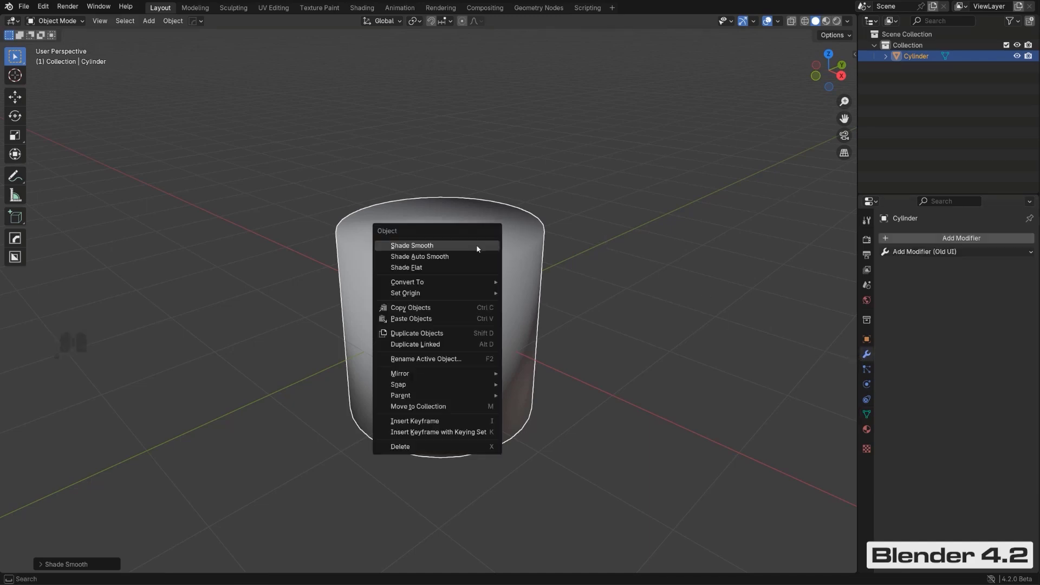
pyautogui.click(474, 256)
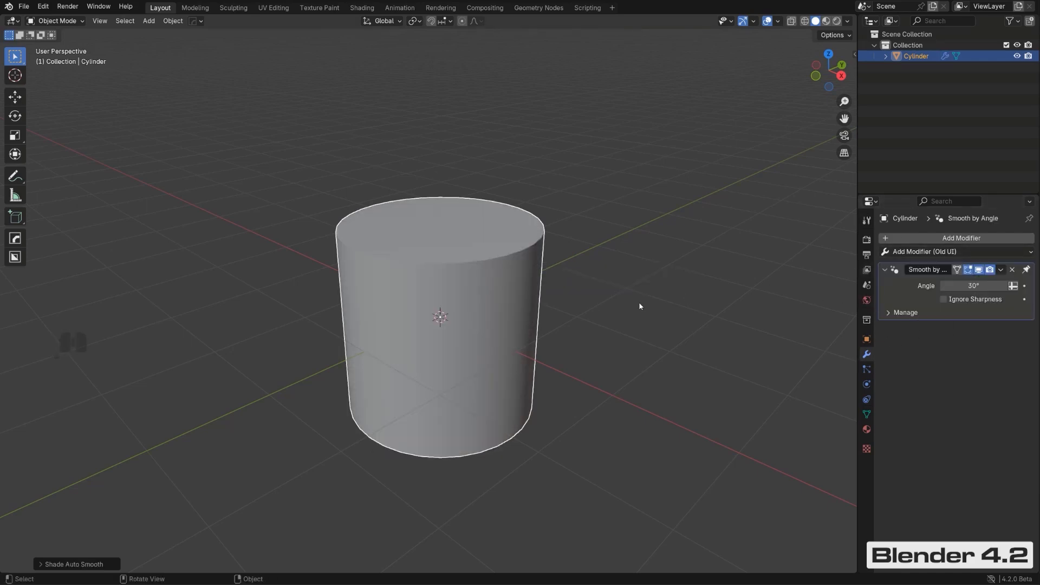
pyautogui.rightClick(520, 258)
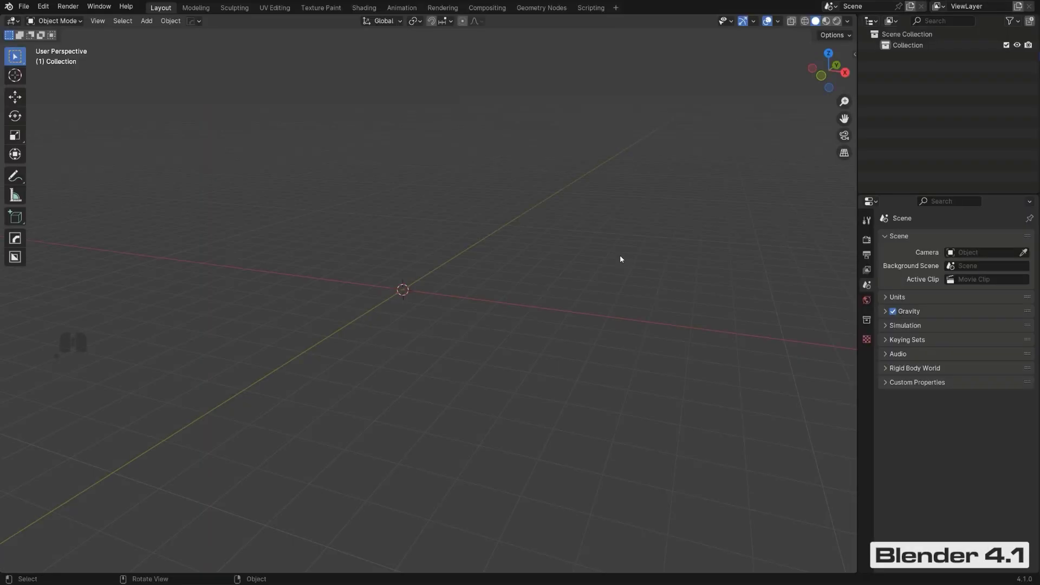
# Step: Switch to the empty scene in Blender 4.1 and add a cube mesh at the origin
pyautogui.hotkey('shift', 'a')
pyautogui.moveTo(583, 280)
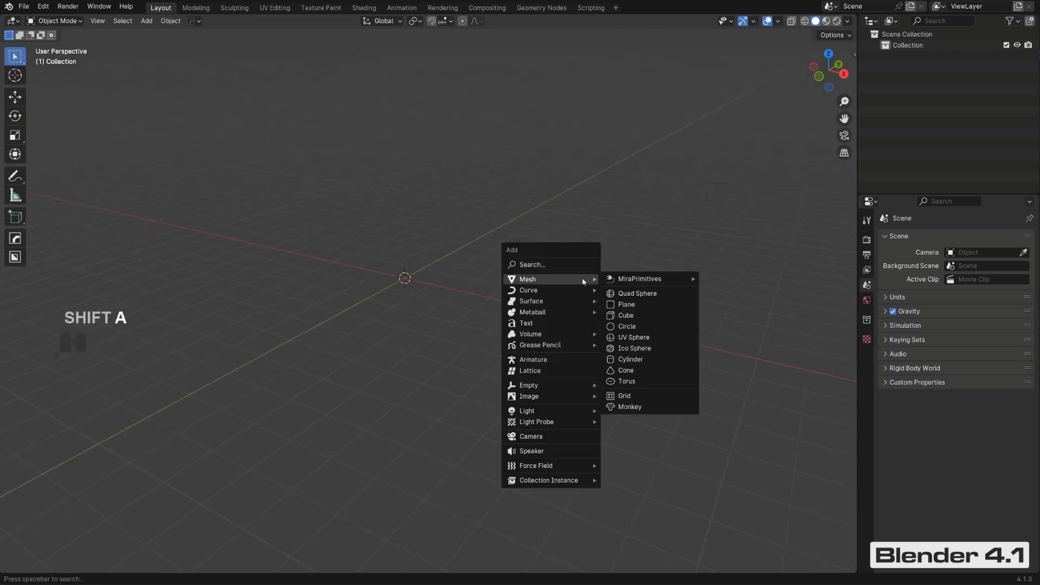
pyautogui.click(648, 316)
pyautogui.scroll(3, 542, 306)
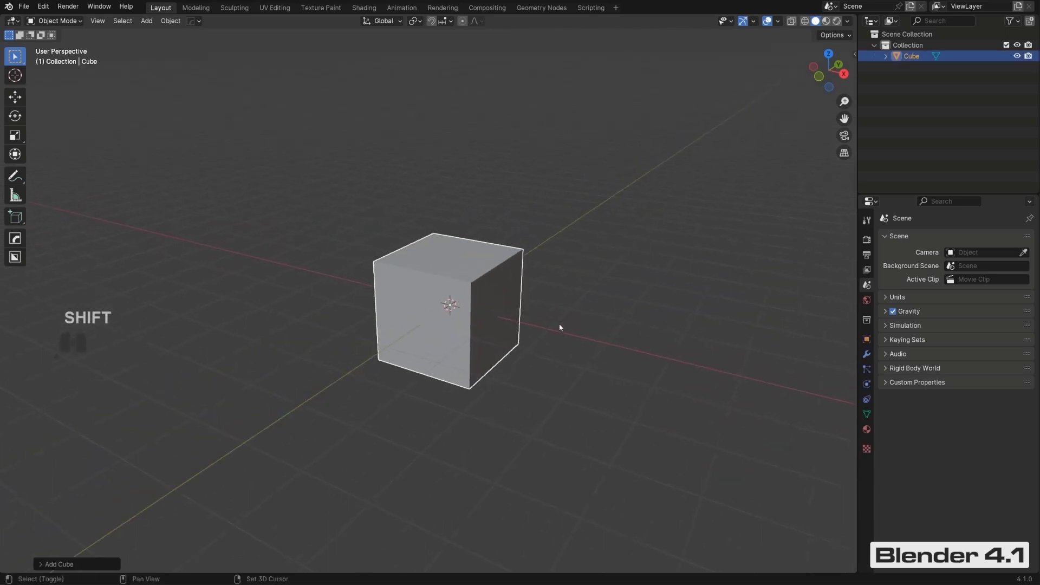
# Step: Add a Smooth by Angle modifier to the new cube and remove it from the stack again
pyautogui.click(866, 354)
pyautogui.click(931, 238)
pyautogui.moveTo(901, 326)
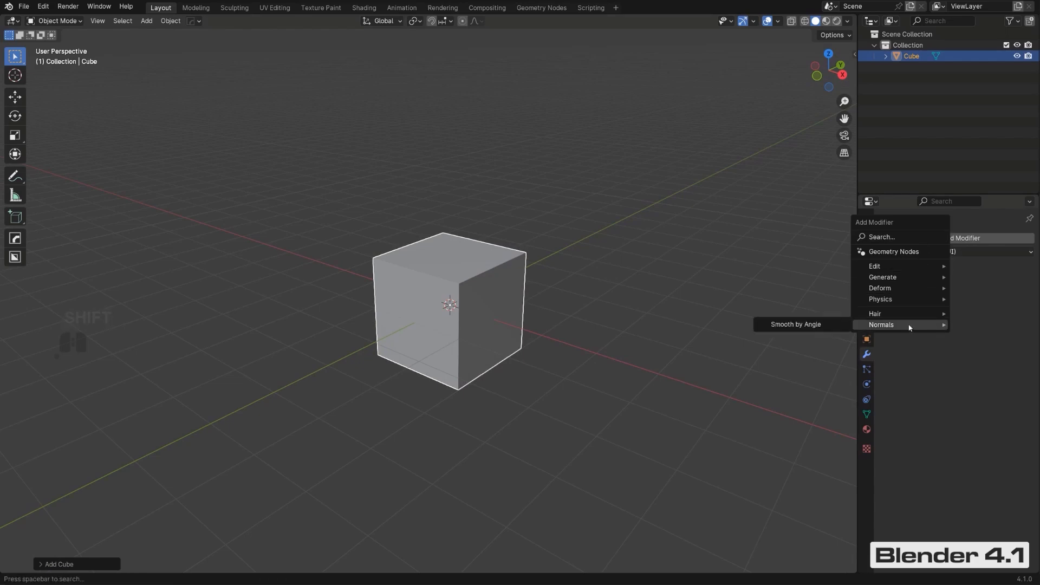
pyautogui.click(832, 324)
pyautogui.click(944, 300)
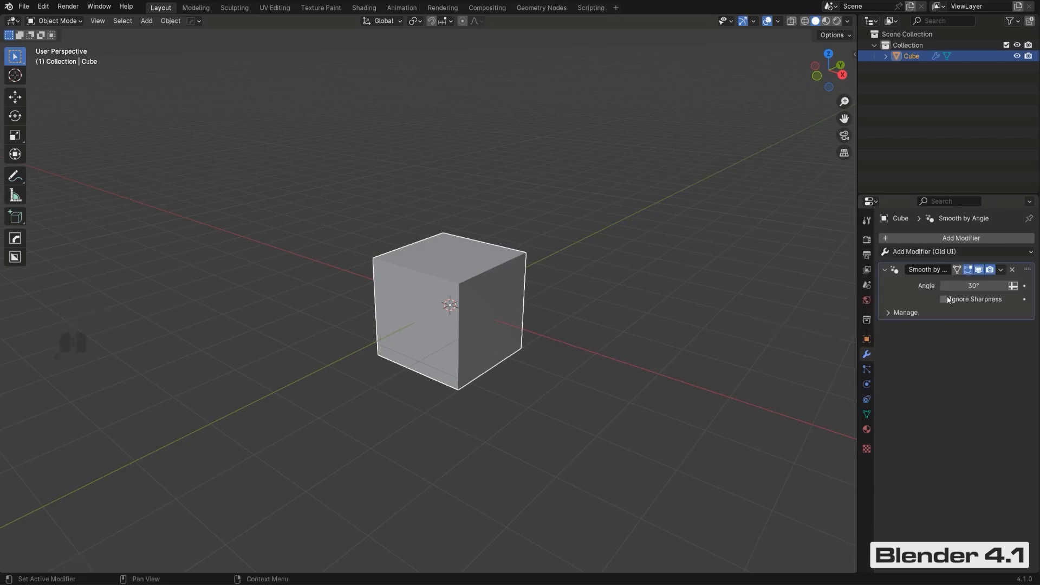
pyautogui.rightClick(509, 273)
pyautogui.click(1012, 269)
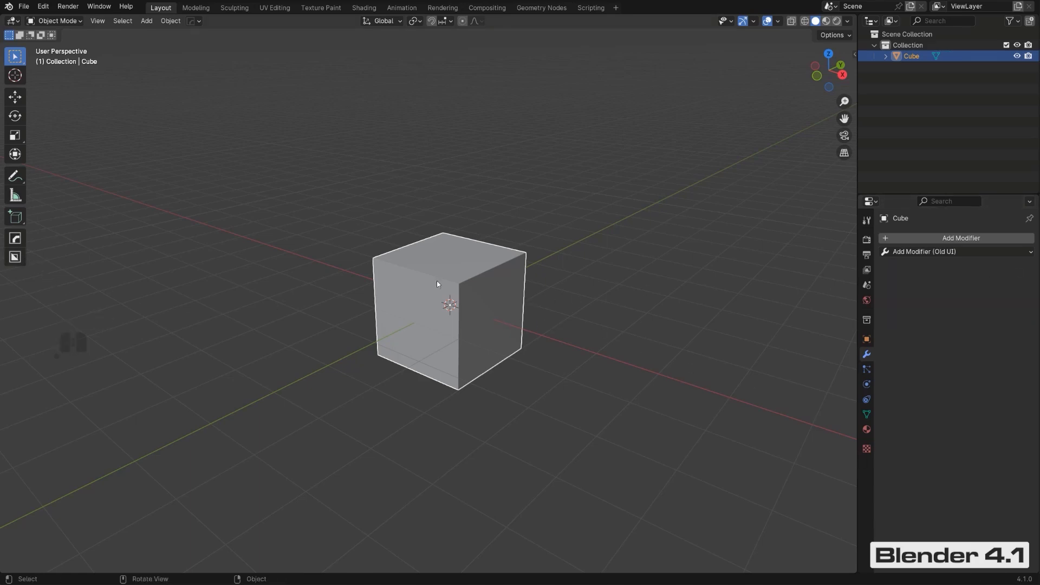
# Step: Add a 30° Bevel to the cube along with an Auto Smooth modifier at 60°
pyautogui.scroll(2, 461, 274)
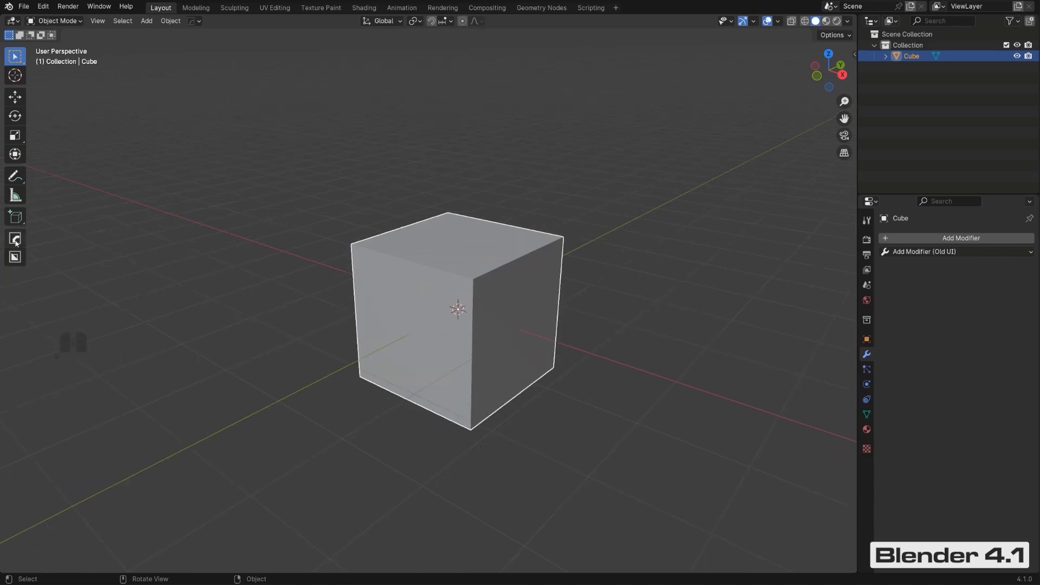
pyautogui.scroll(1, 488, 282)
pyautogui.press('q')
pyautogui.click(532, 273)
pyautogui.click(532, 274)
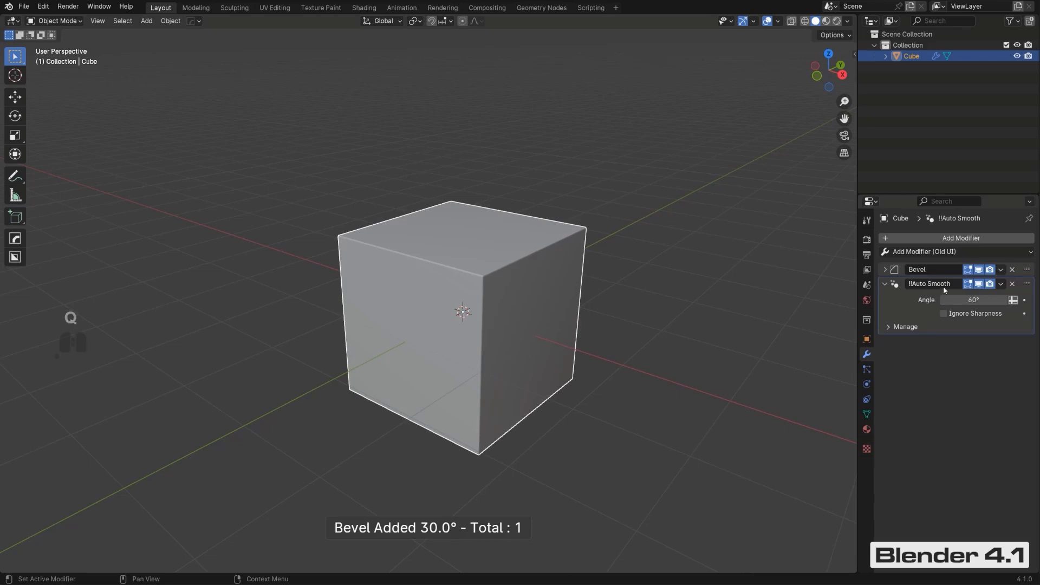
pyautogui.moveTo(559, 274); pyautogui.dragTo(563, 276, button='middle')
pyautogui.scroll(1, 753, 295)
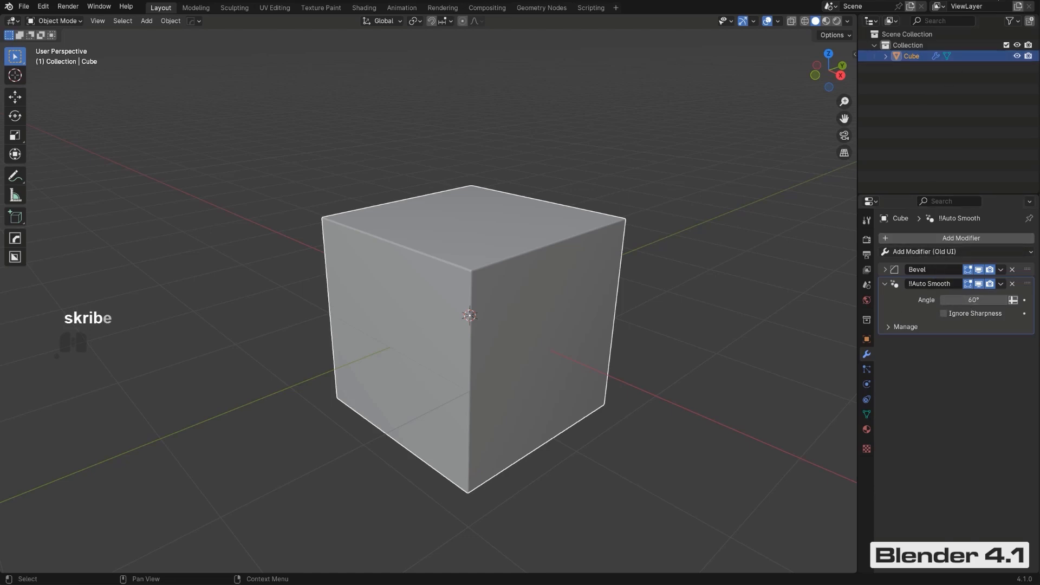
# Step: Switch to the empty scene in Blender 4.2 and add a cube mesh
pyautogui.hotkey('shift', 'a')
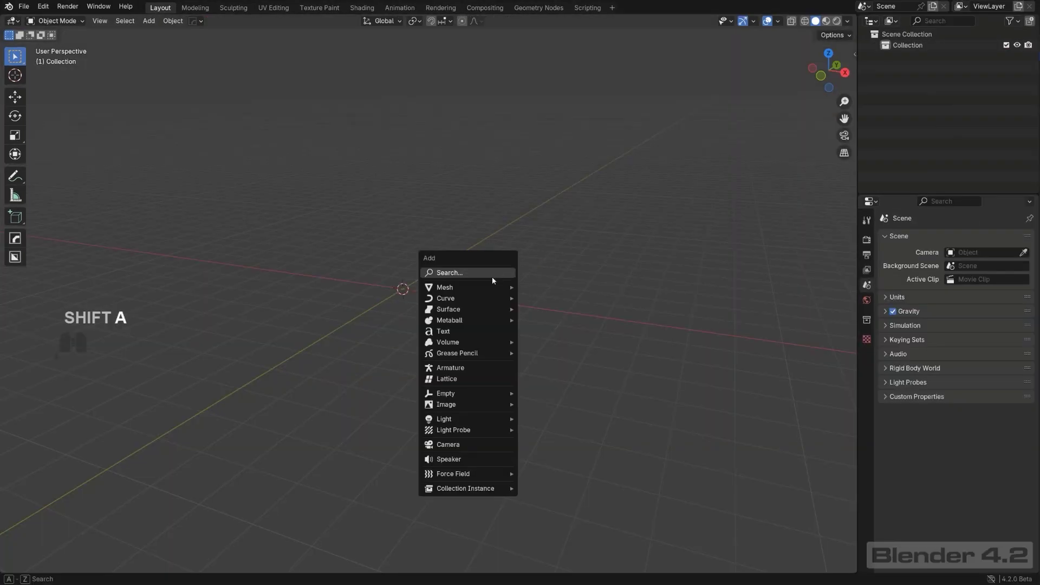
pyautogui.moveTo(493, 289)
pyautogui.click(565, 320)
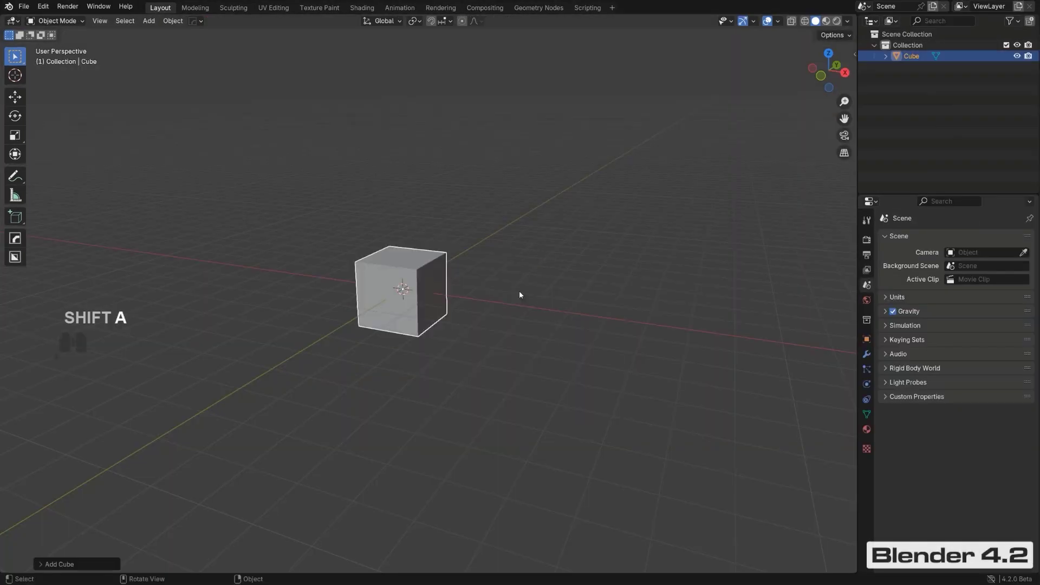
pyautogui.scroll(3, 487, 278)
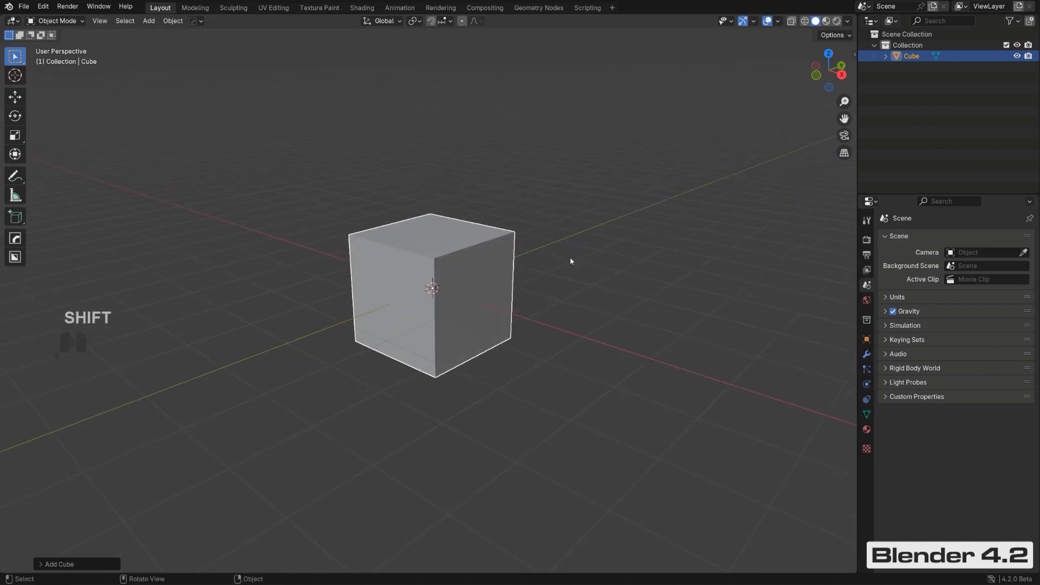
# Step: Apply Shade Auto Smooth to the cube with its modifier stack shown
pyautogui.click(867, 355)
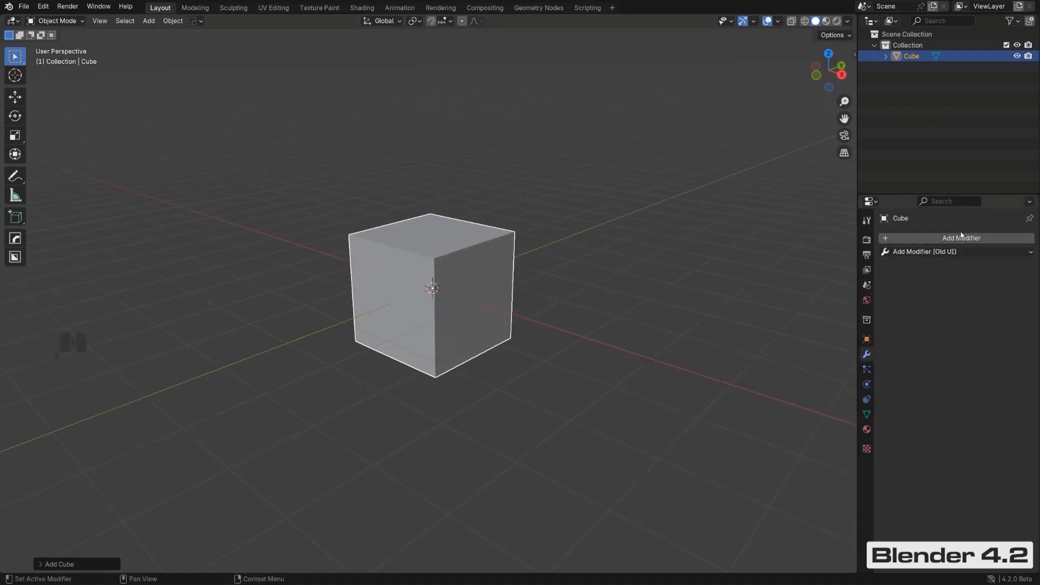
pyautogui.rightClick(494, 243)
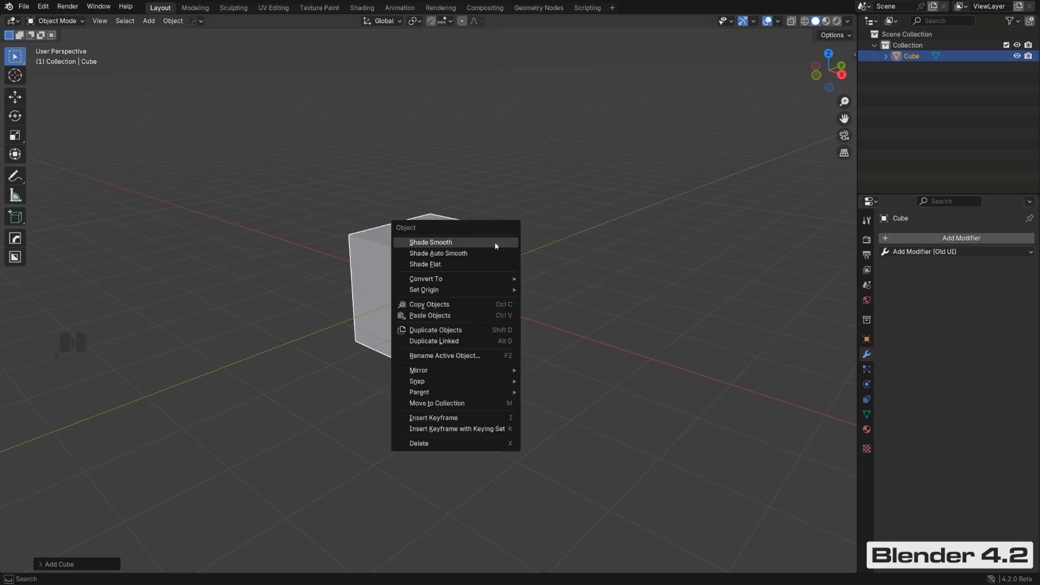
pyautogui.click(487, 255)
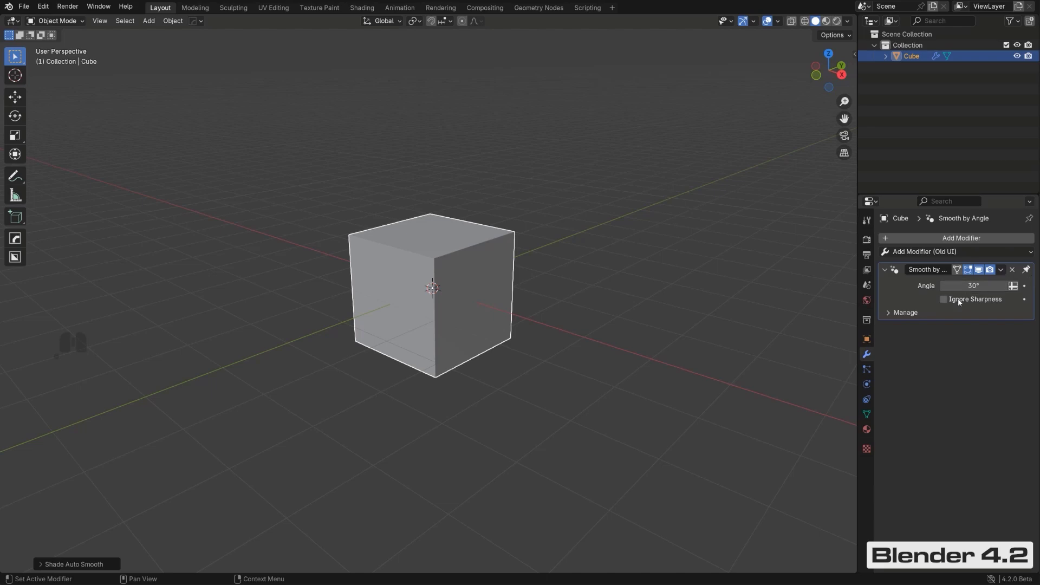
# Step: Add a Bevel modifier to the cube with an amount of 0.042 m and 3 segments
pyautogui.click(961, 249)
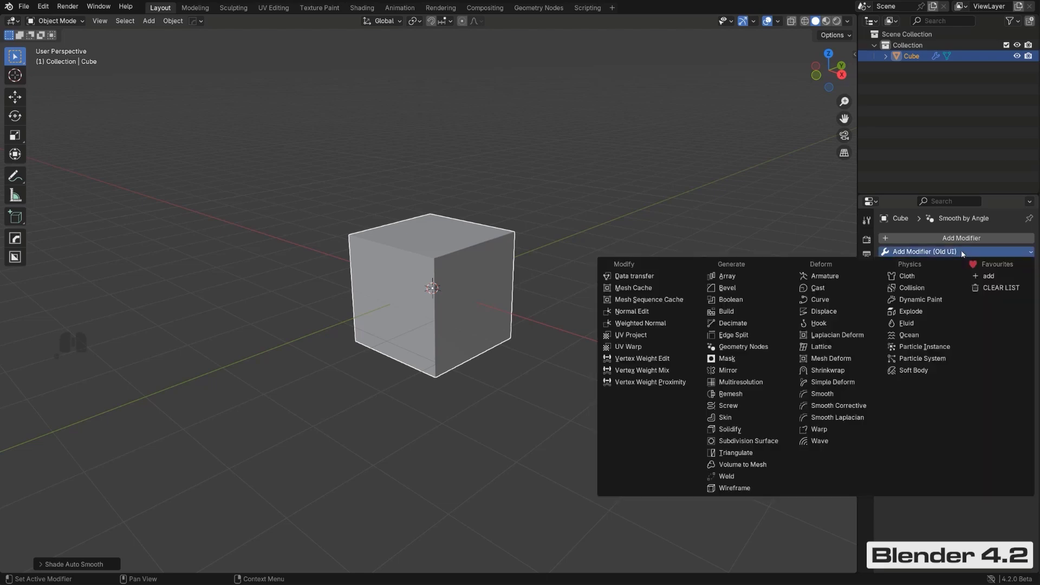
pyautogui.click(763, 285)
pyautogui.scroll(5, 497, 342)
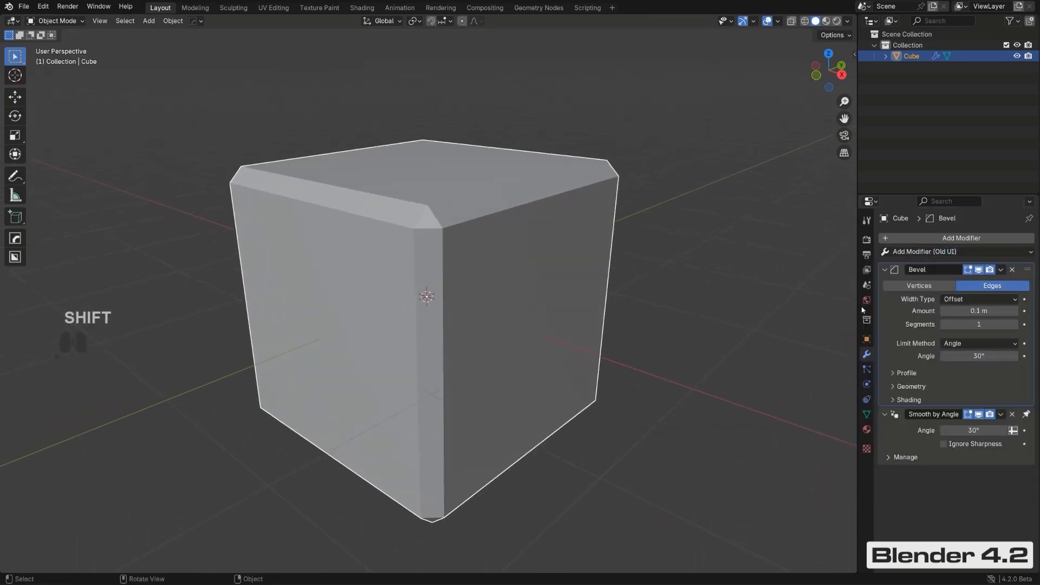
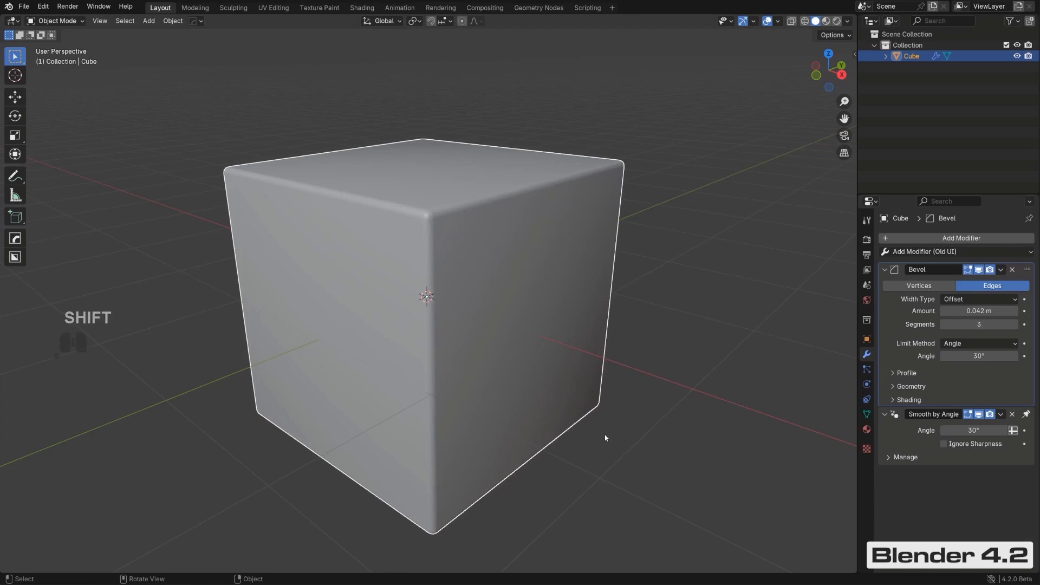
pyautogui.keyDown('ctrl'); pyautogui.moveTo(609, 437); pyautogui.dragTo(584, 378, button='middle'); pyautogui.keyUp('ctrl')
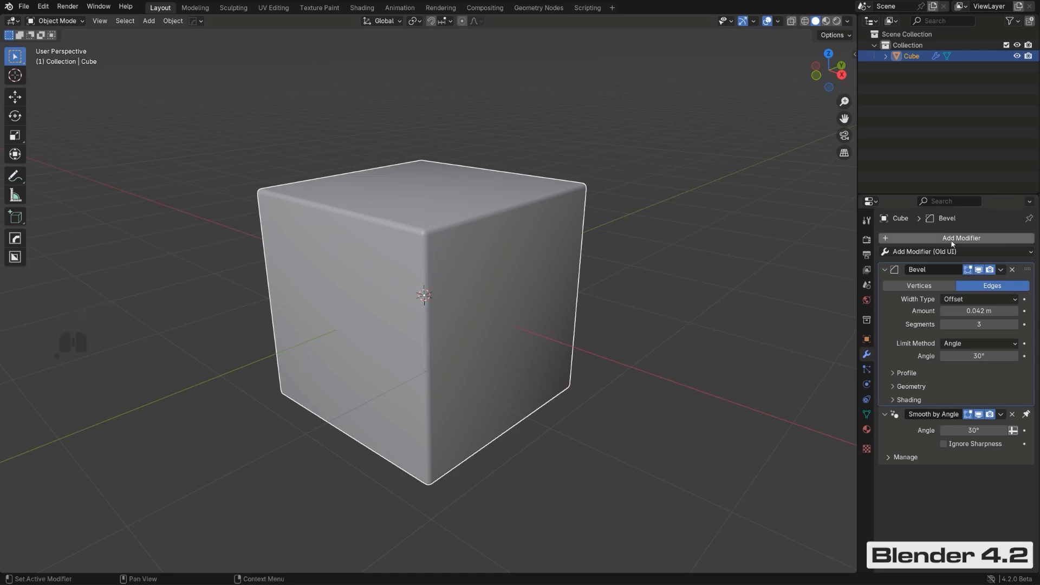
# Step: Add a Weighted Normal modifier to the beveled cube
pyautogui.hotkey('shift', 'a')
pyautogui.moveTo(922, 304)
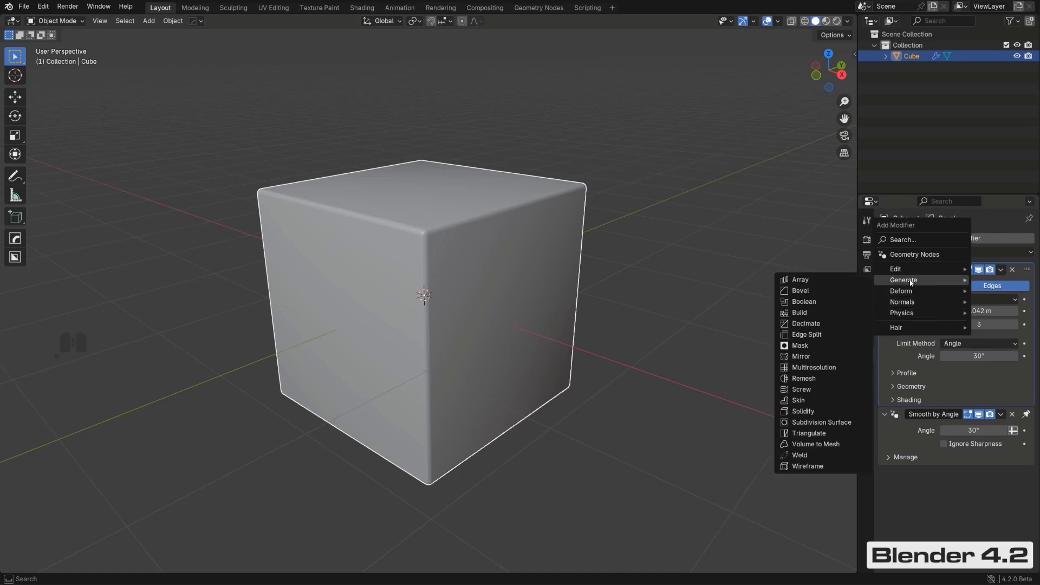
pyautogui.moveTo(909, 272)
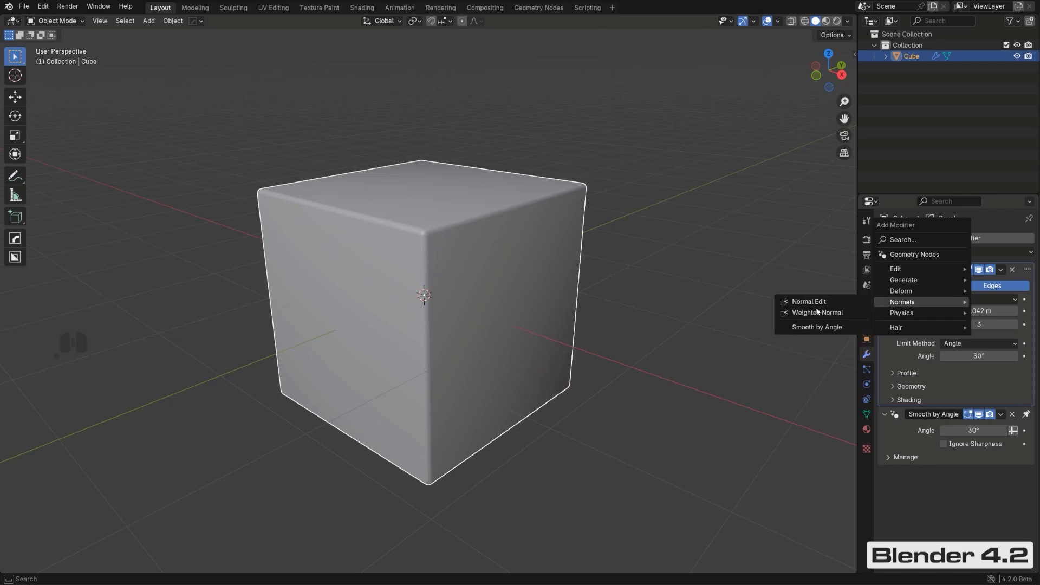
pyautogui.click(818, 313)
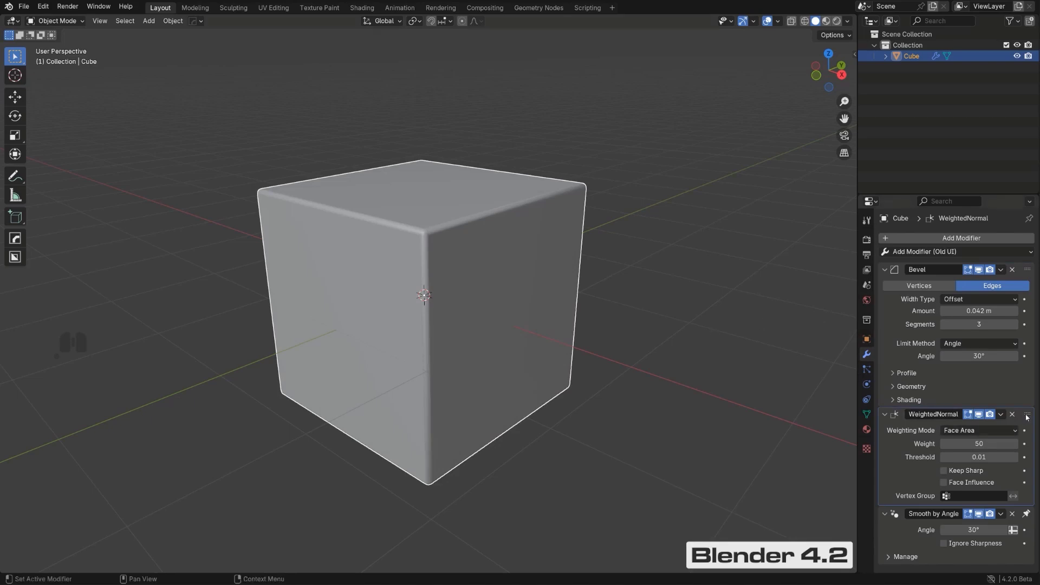
# Step: Cut a box-shaped notch through the cube's top and side faces with BoxCutter
pyautogui.scroll(-3, 552, 284)
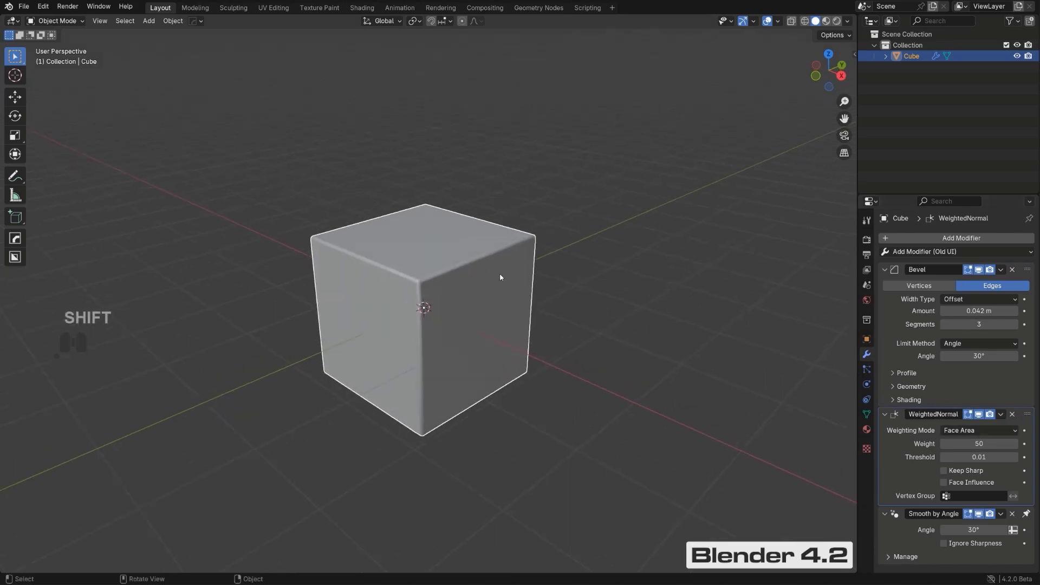
pyautogui.scroll(1, 447, 234)
pyautogui.hotkey('alt', 'w')
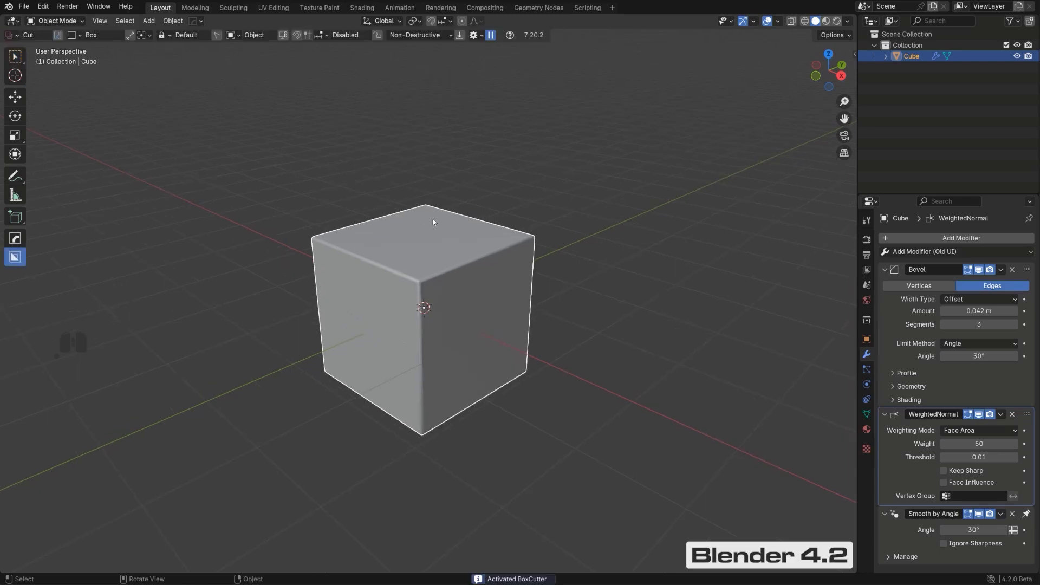
pyautogui.moveTo(434, 219)
pyautogui.mouseDown()
pyautogui.moveTo(493, 285)
pyautogui.moveTo(505, 353)
pyautogui.mouseUp()
pyautogui.scroll(2, 537, 314)
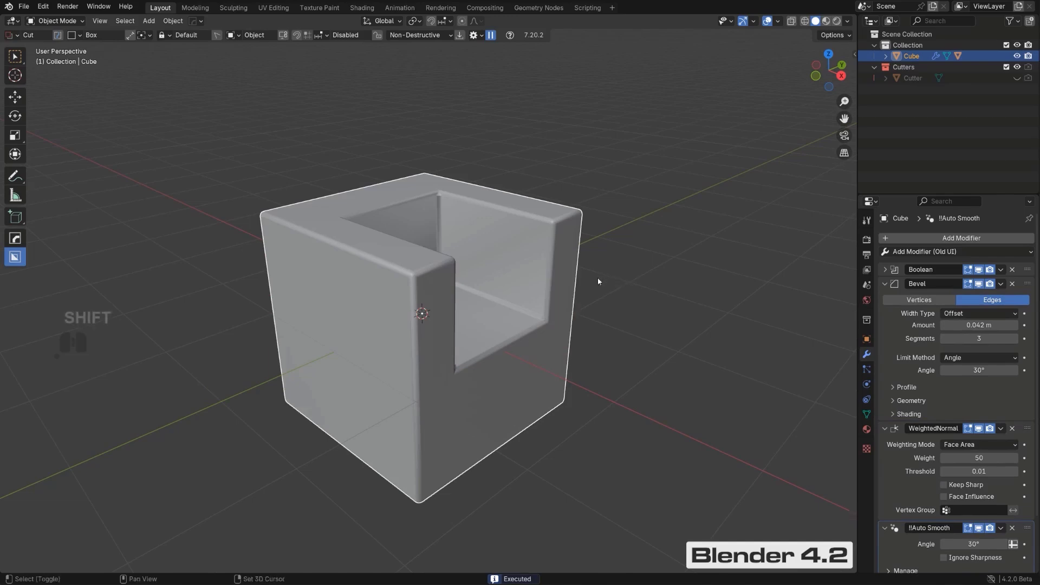
# Step: Remove the extra !!Auto Smooth modifier from the cube's stack
pyautogui.scroll(2, 602, 293)
pyautogui.keyDown('shift'); pyautogui.moveTo(583, 307); pyautogui.dragTo(594, 301, button='middle'); pyautogui.keyUp('shift')
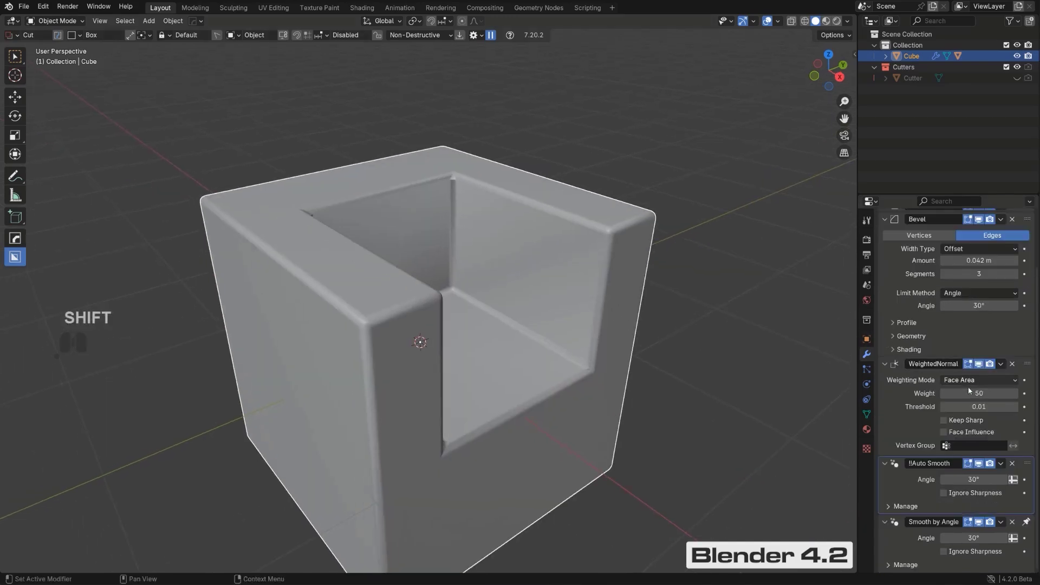
pyautogui.click(1013, 463)
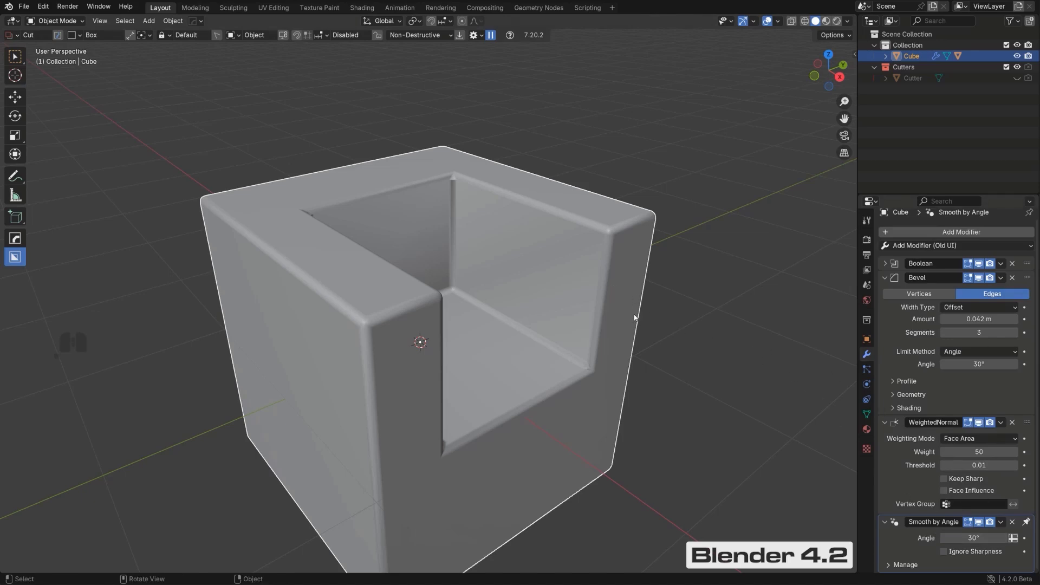
# Step: Move the Smooth by Angle modifier above WeightedNormal in the stack and inspect the notch's shading
pyautogui.moveTo(587, 290); pyautogui.dragTo(568, 209, button='middle')
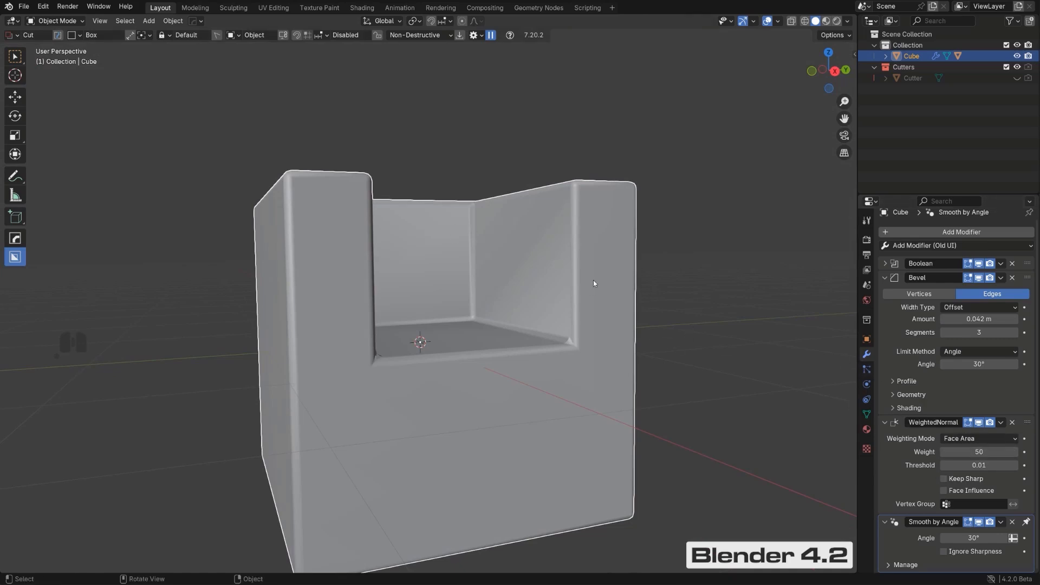
pyautogui.moveTo(593, 281); pyautogui.dragTo(607, 290, button='middle')
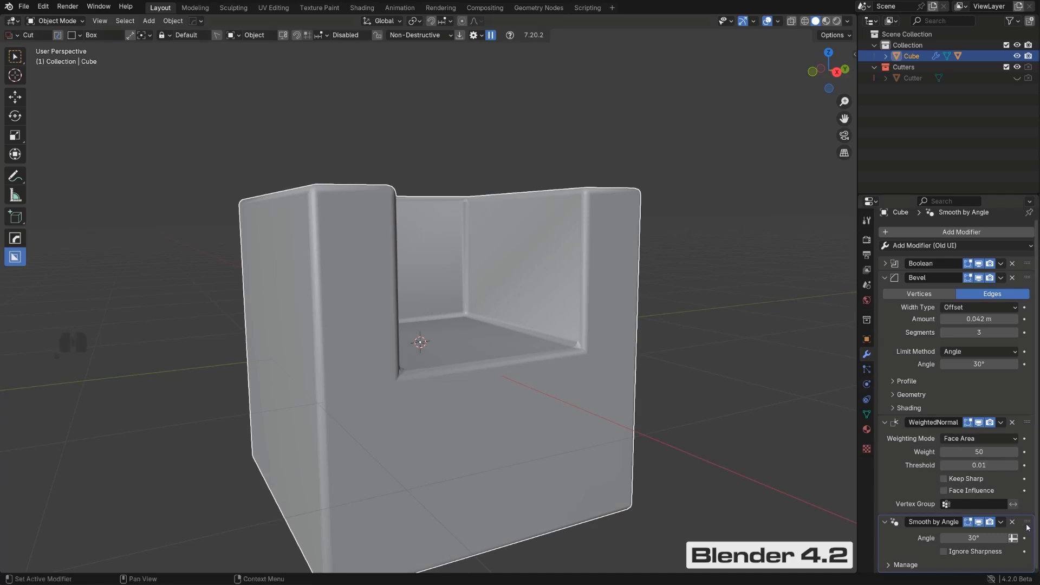
pyautogui.moveTo(1028, 527); pyautogui.dragTo(1035, 428)
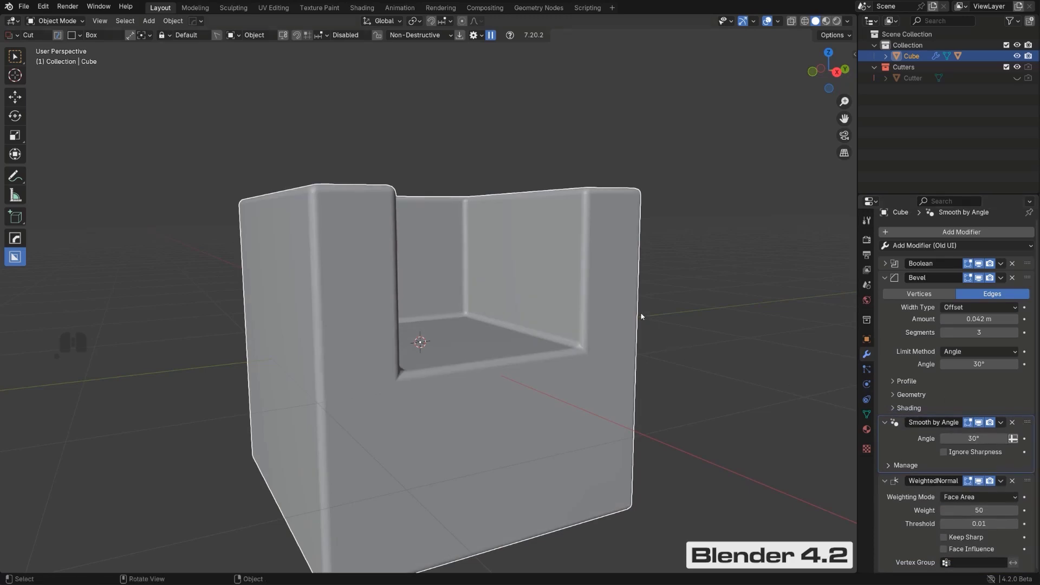
pyautogui.moveTo(647, 318); pyautogui.dragTo(857, 456, button='middle')
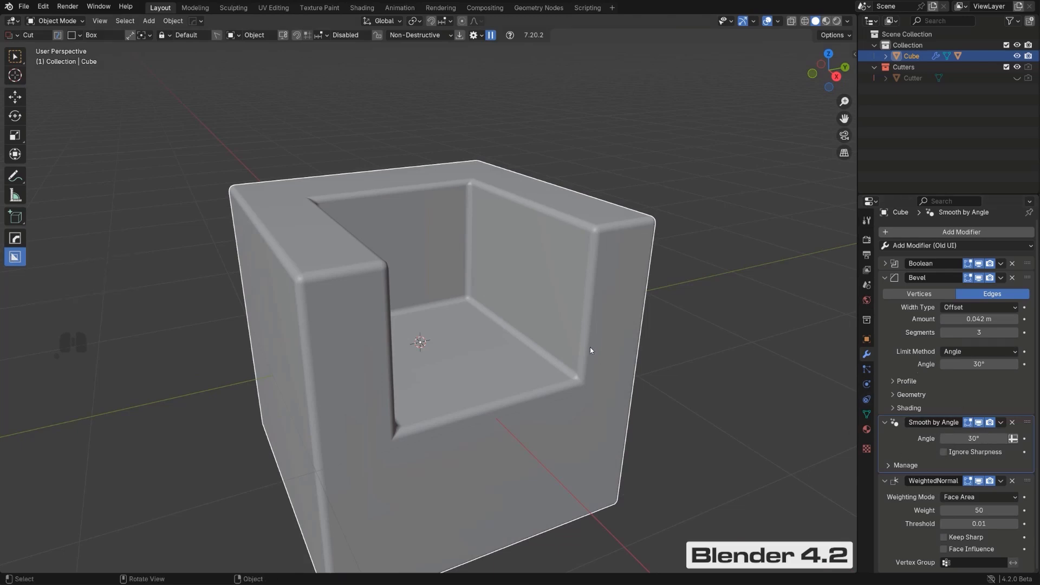
pyautogui.hotkey('shift', 'c')
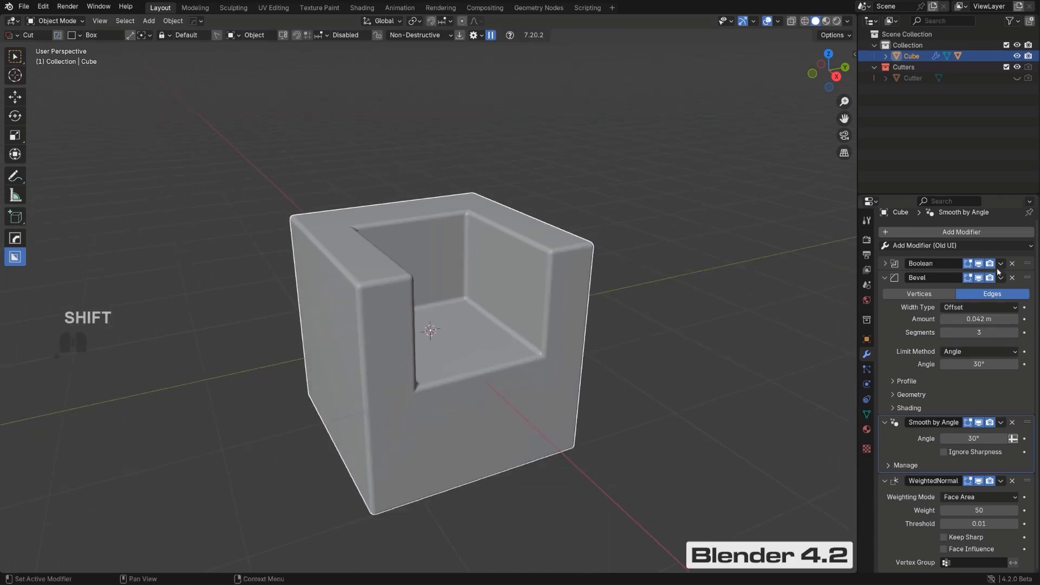
pyautogui.moveTo(477, 218); pyautogui.dragTo(514, 217, button='middle')
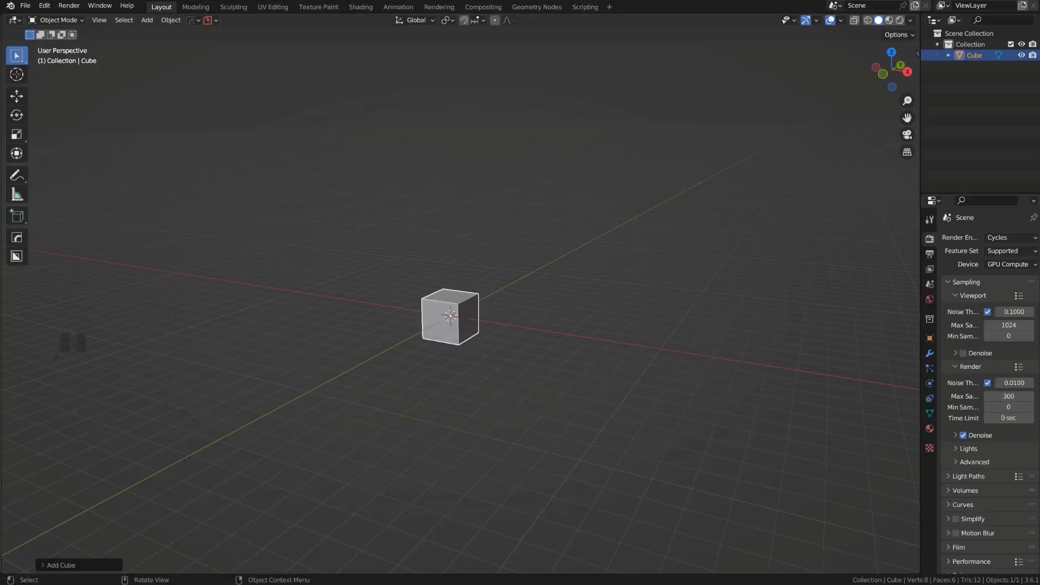
# Step: Switch to the cube scene in Blender 3.6 and apply Shade Auto Smooth to the cube
pyautogui.keyDown('ctrl'); pyautogui.moveTo(404, 414); pyautogui.dragTo(484, 354, button='middle'); pyautogui.keyUp('ctrl')
pyautogui.rightClick(484, 354)
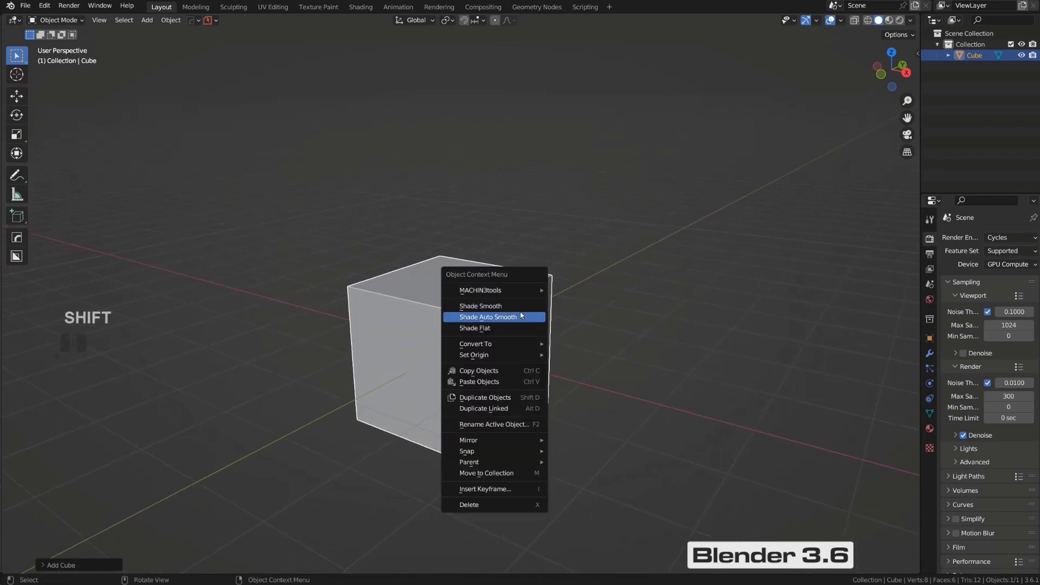
pyautogui.click(520, 312)
# Step: Show the Normals settings of the cube's mesh data and reapply Shade Auto Smooth
pyautogui.click(930, 413)
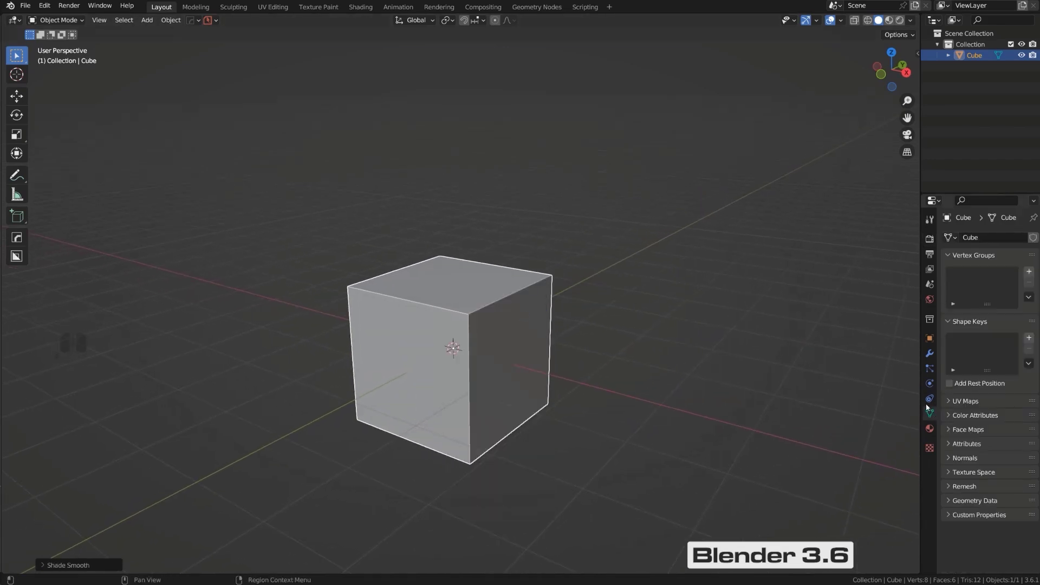
pyautogui.moveTo(923, 392); pyautogui.dragTo(888, 395)
pyautogui.click(924, 458)
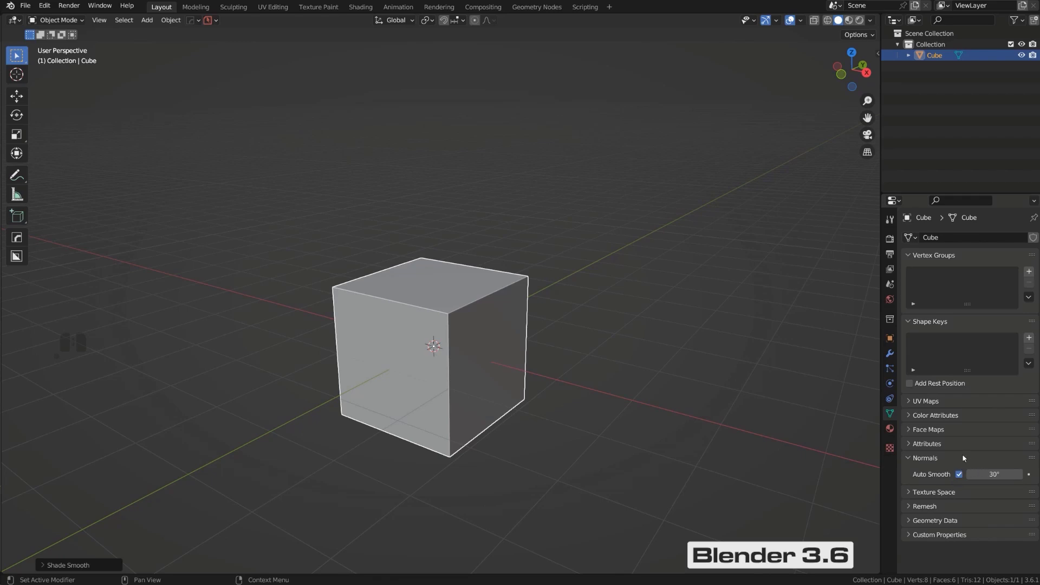
pyautogui.rightClick(499, 301)
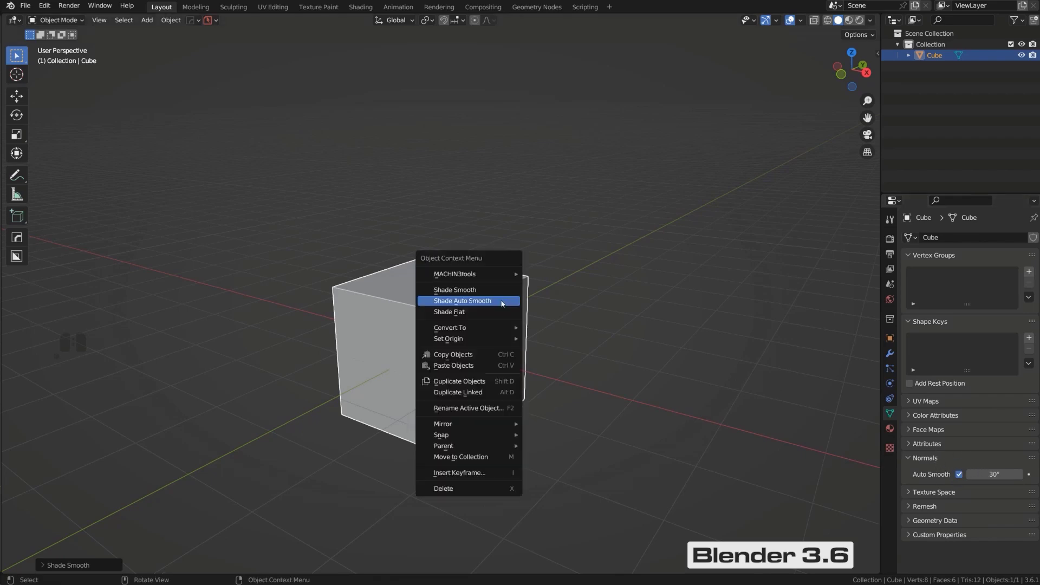
pyautogui.click(473, 305)
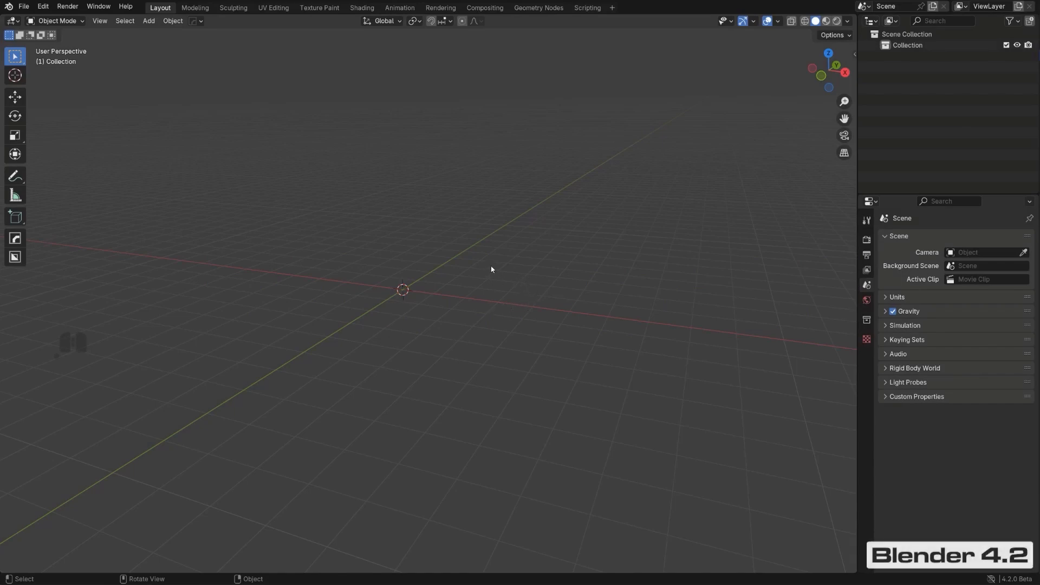
# Step: Open the Extensions preferences in Blender 4.2 in an enlarged window and allow online access
pyautogui.keyDown('shift'); pyautogui.moveTo(453, 240); pyautogui.dragTo(493, 220, button='middle'); pyautogui.keyUp('shift')
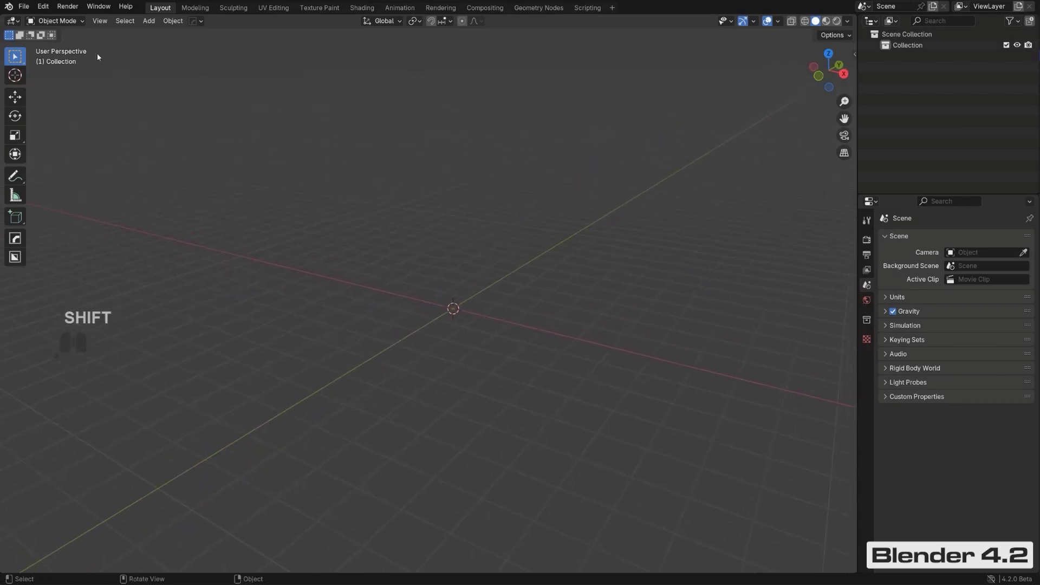
pyautogui.click(43, 6)
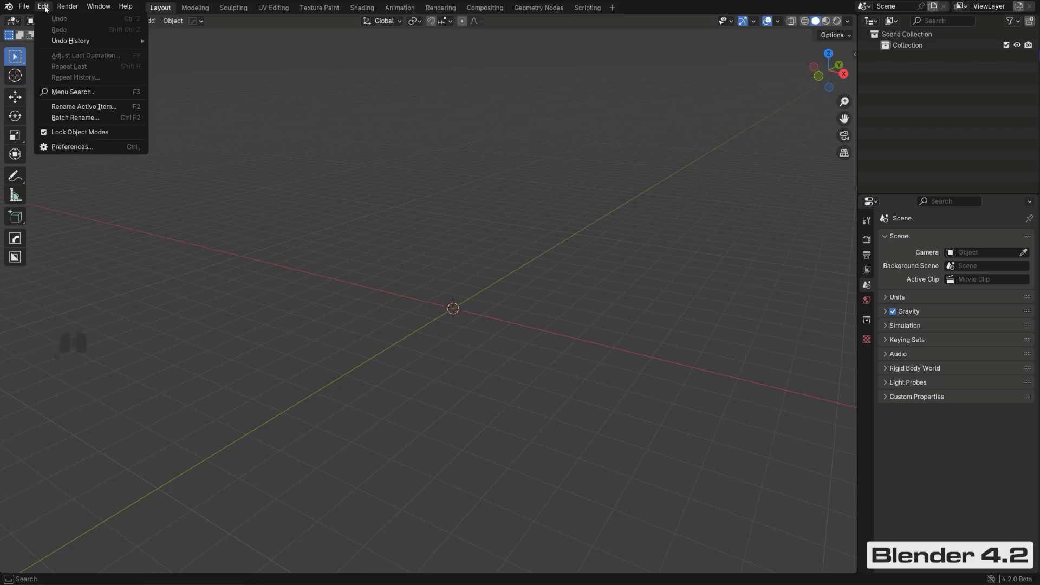
pyautogui.click(109, 136)
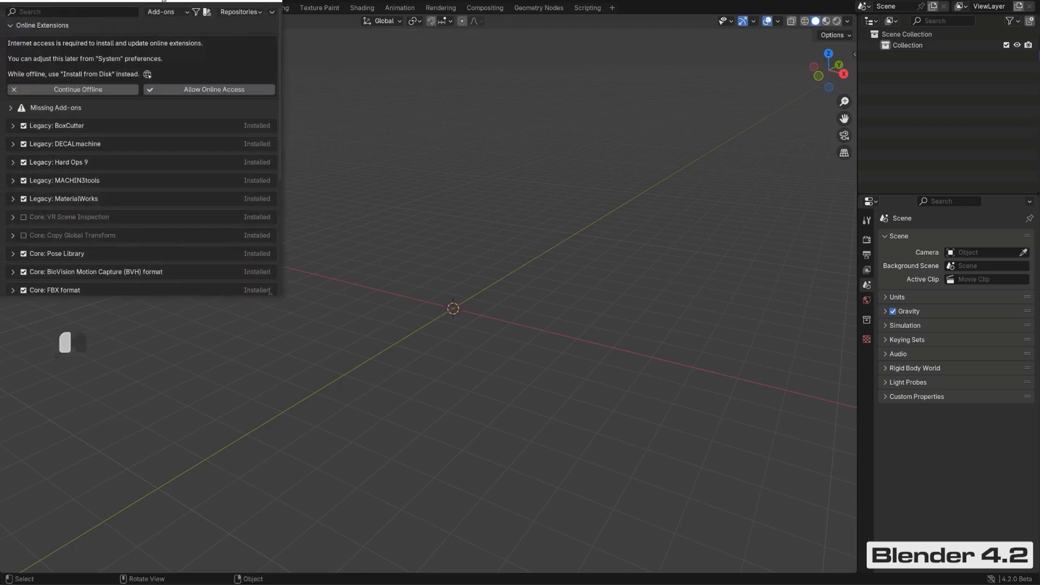
pyautogui.moveTo(553, 121); pyautogui.dragTo(489, 97)
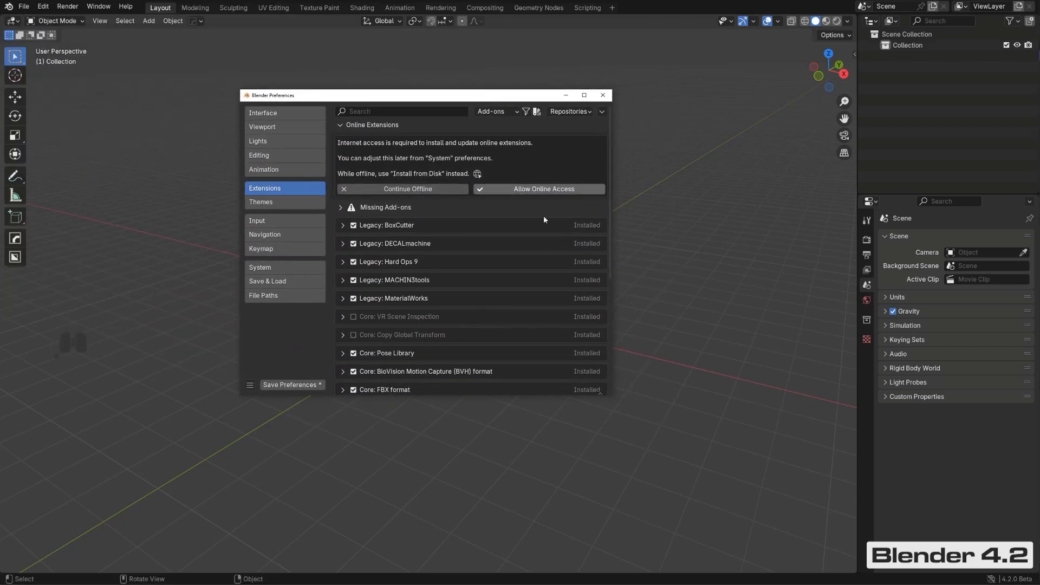
pyautogui.click(675, 203)
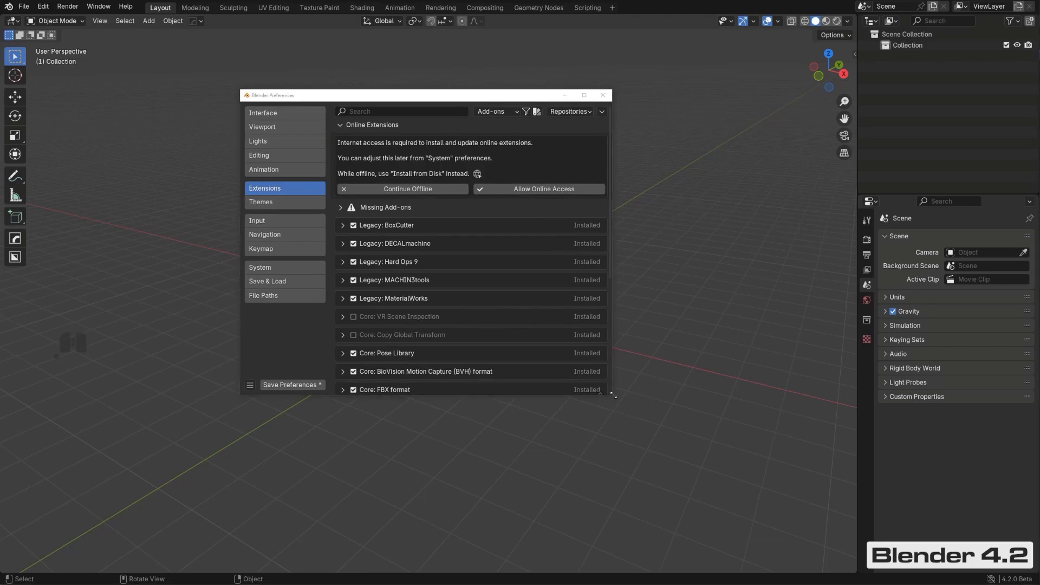
pyautogui.moveTo(613, 395); pyautogui.dragTo(771, 466)
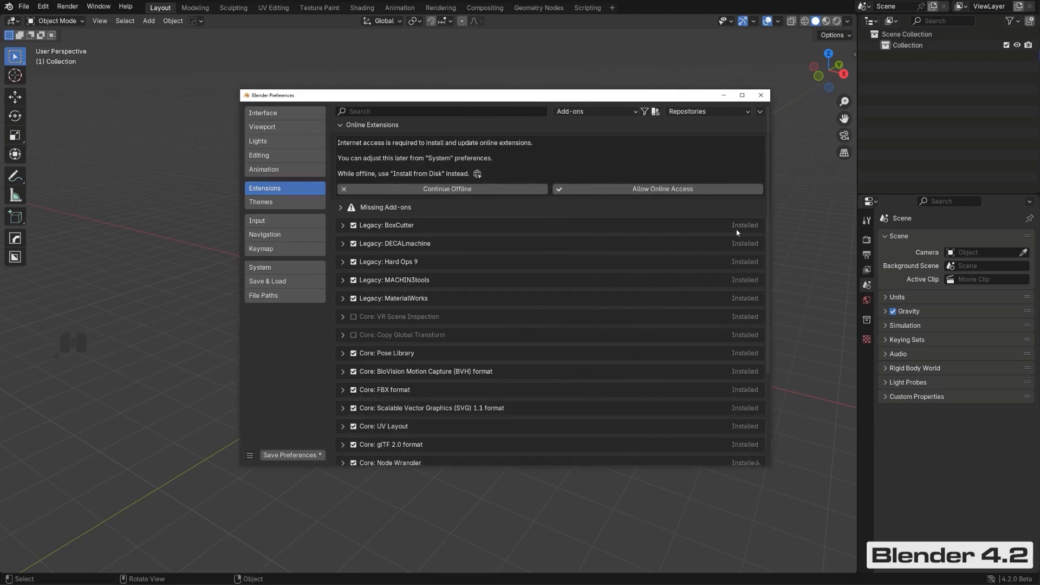
pyautogui.click(679, 190)
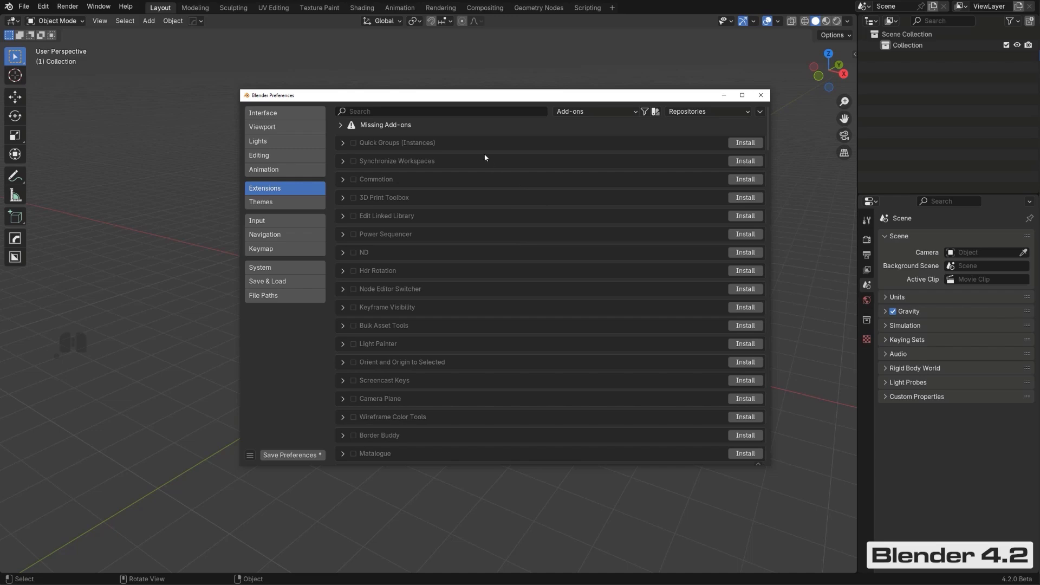
# Step: Search the add-ons for "bool" and install the Bool Tool extension
pyautogui.click(467, 111)
pyautogui.write('bool')
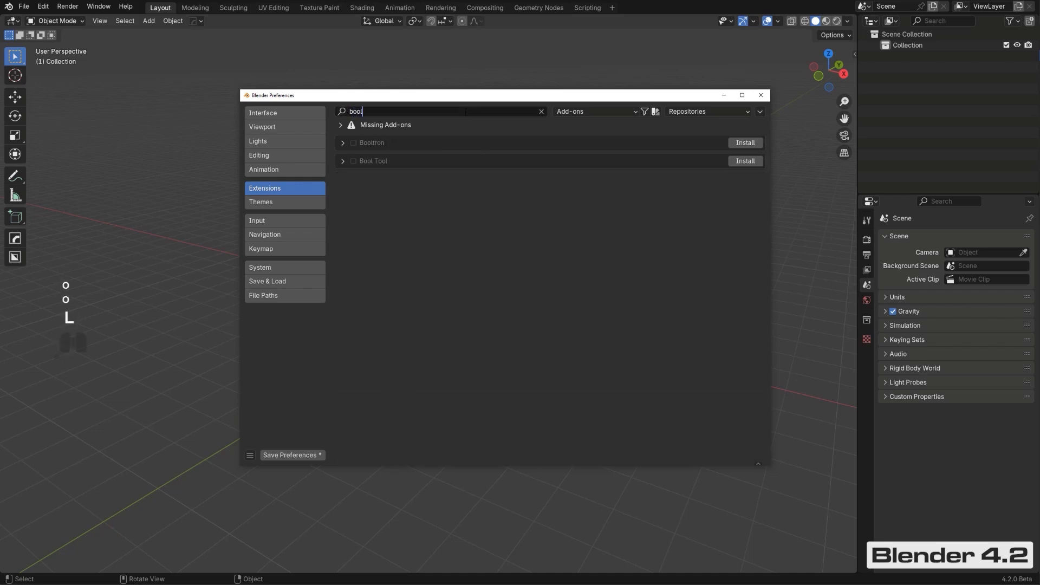
pyautogui.click(365, 126)
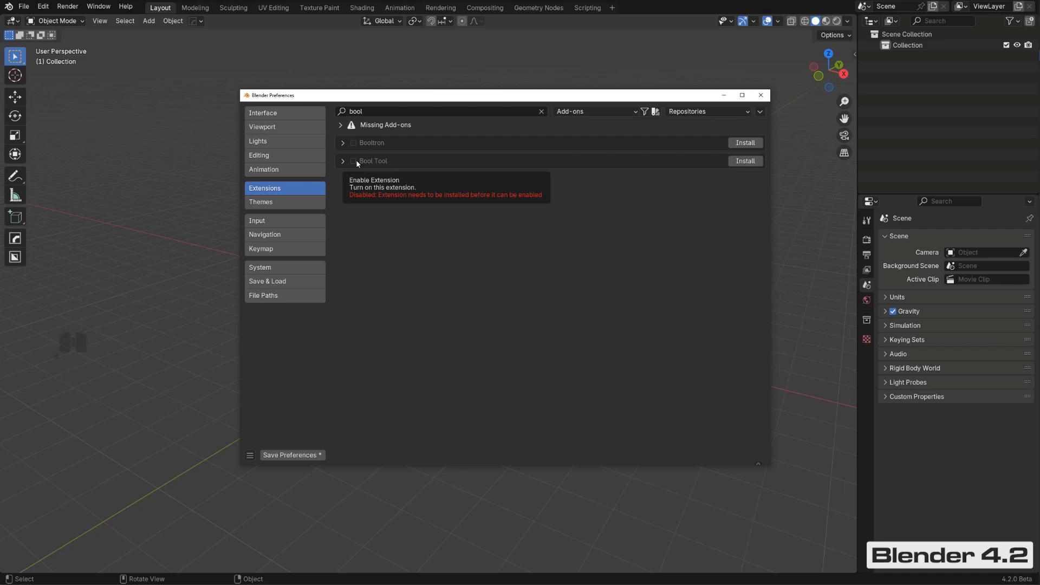
pyautogui.click(746, 161)
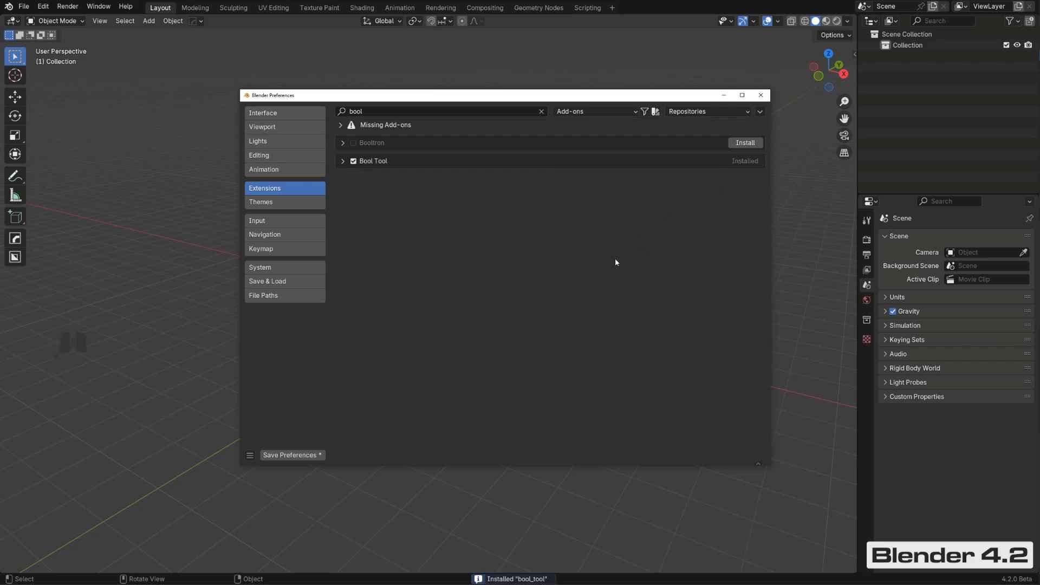
# Step: Search the add-ons for "loop" and install the LoopTools extension
pyautogui.click(379, 111)
pyautogui.write('loopp')
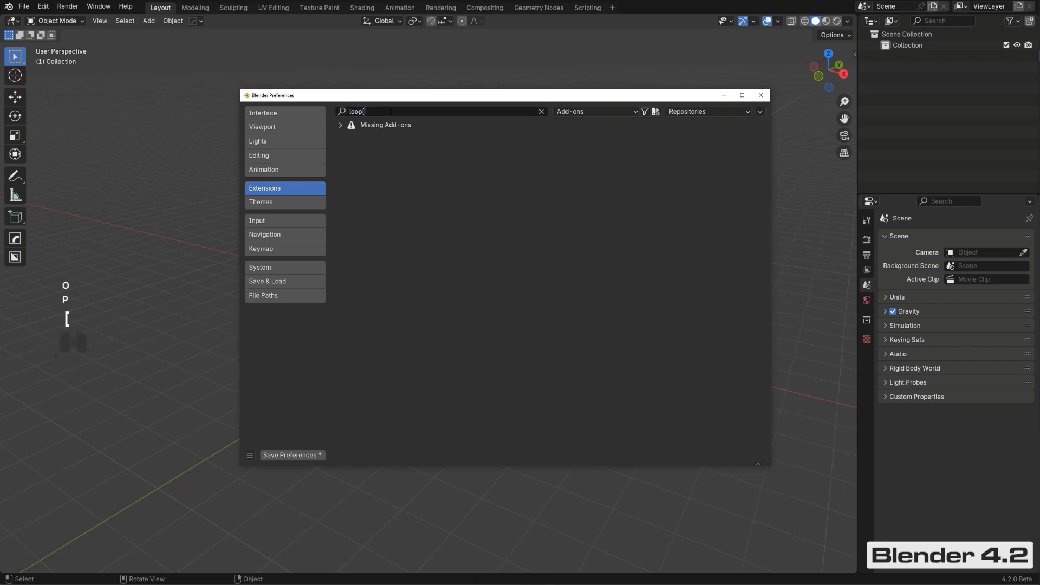
pyautogui.press('BackSpace')
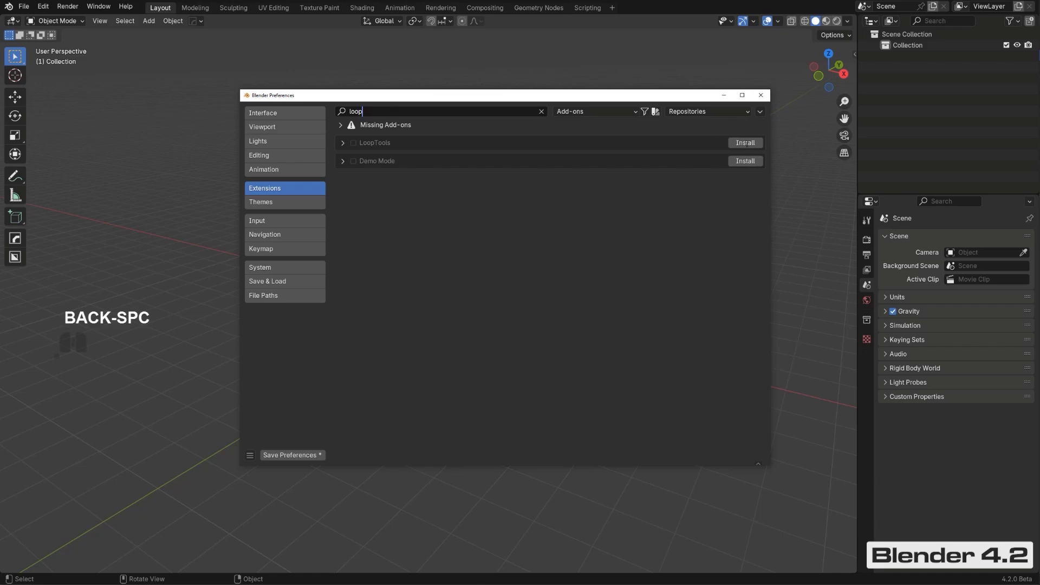
pyautogui.click(746, 143)
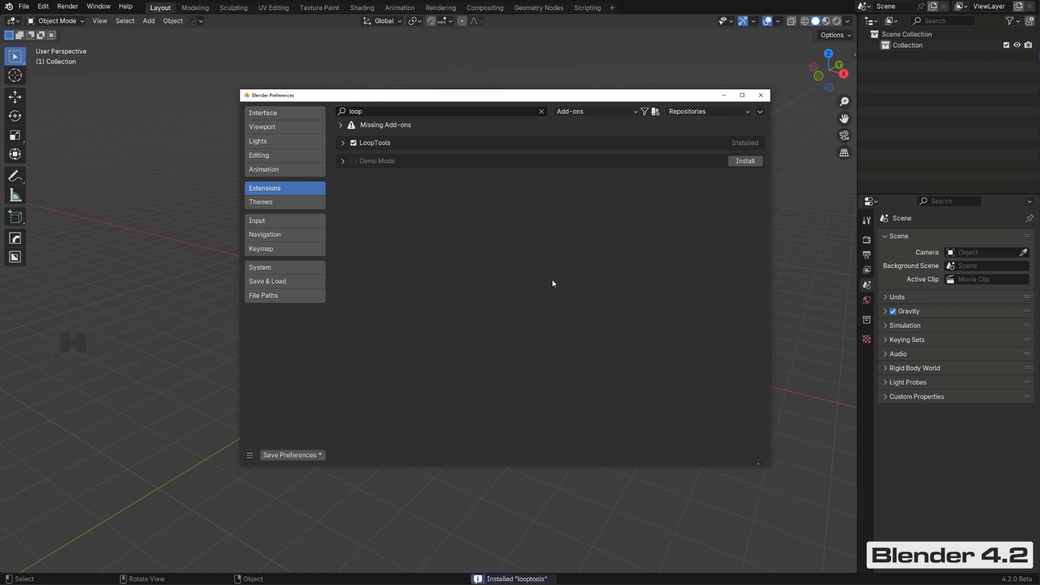
# Step: Inspect the Missing Add-ons section and the Install from Disk file dialog, and close the Preferences window
pyautogui.click(340, 125)
pyautogui.click(340, 126)
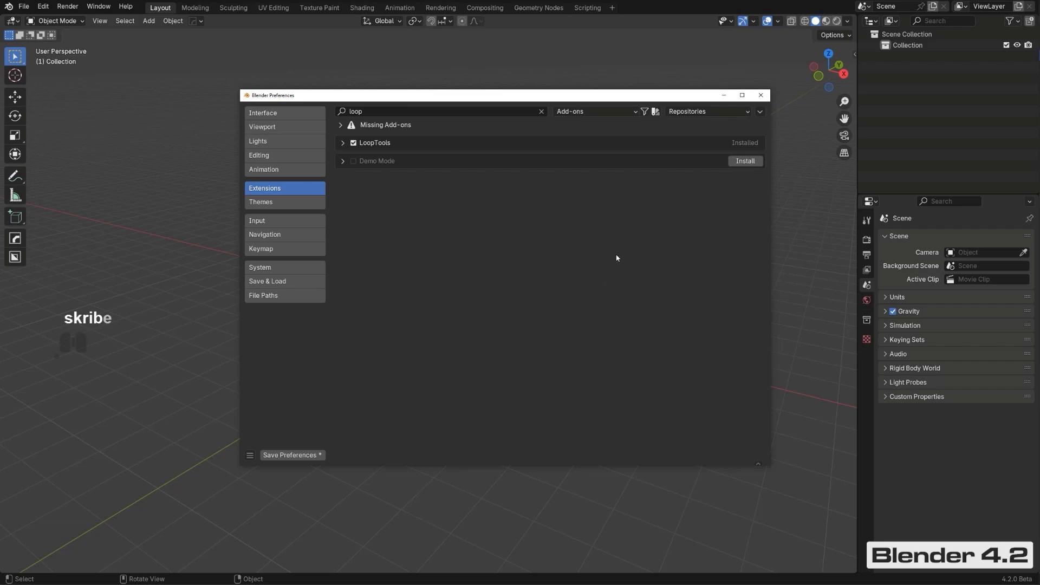
pyautogui.click(761, 112)
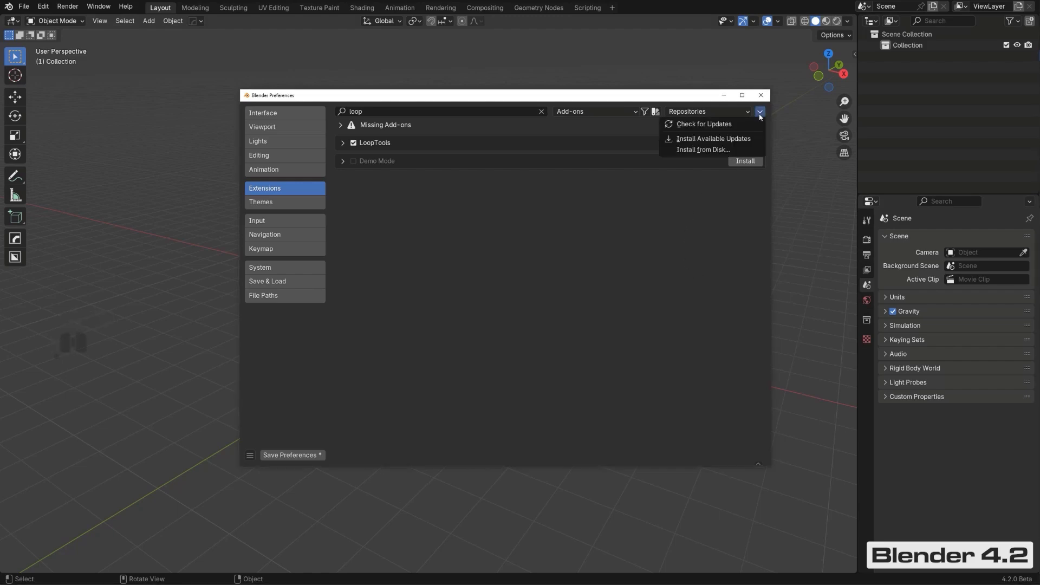
pyautogui.click(724, 150)
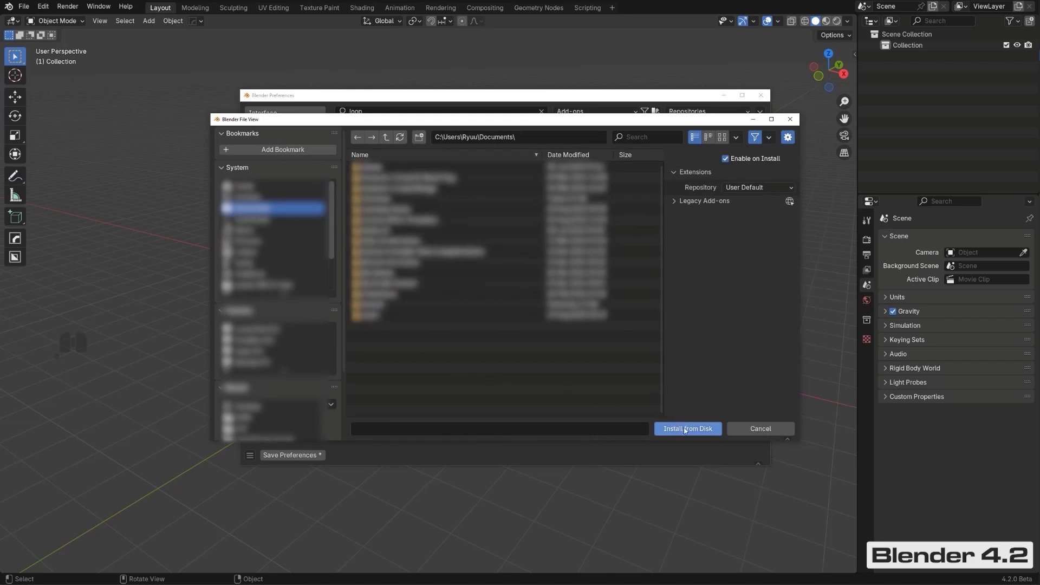
pyautogui.click(789, 120)
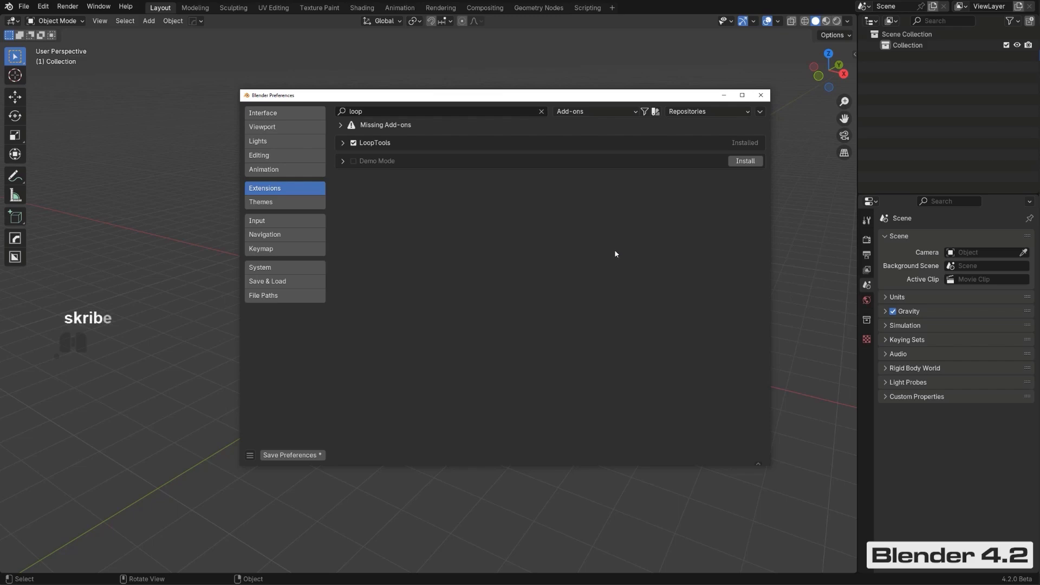
pyautogui.click(760, 95)
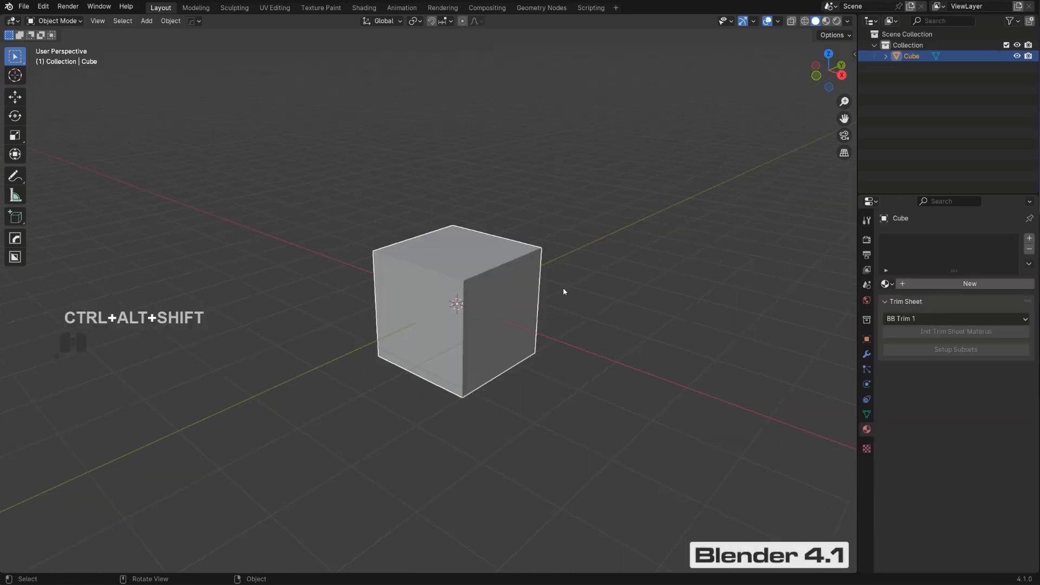
# Step: Switch to the cube scene in Blender 4.1 and add a new material to the cube
pyautogui.keyDown('shift'); pyautogui.moveTo(563, 287); pyautogui.dragTo(526, 285, button='middle'); pyautogui.keyUp('shift')
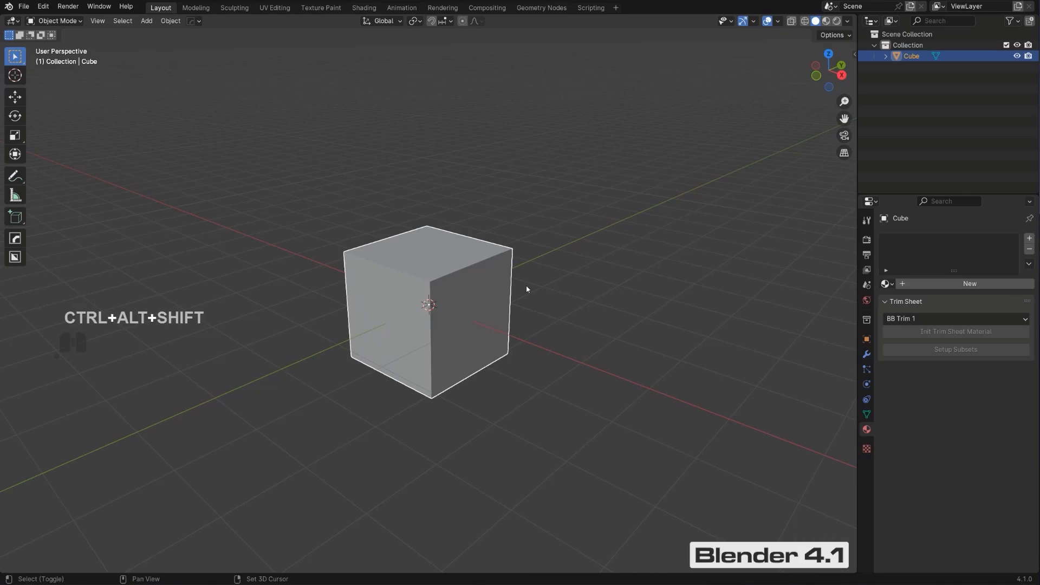
pyautogui.click(980, 285)
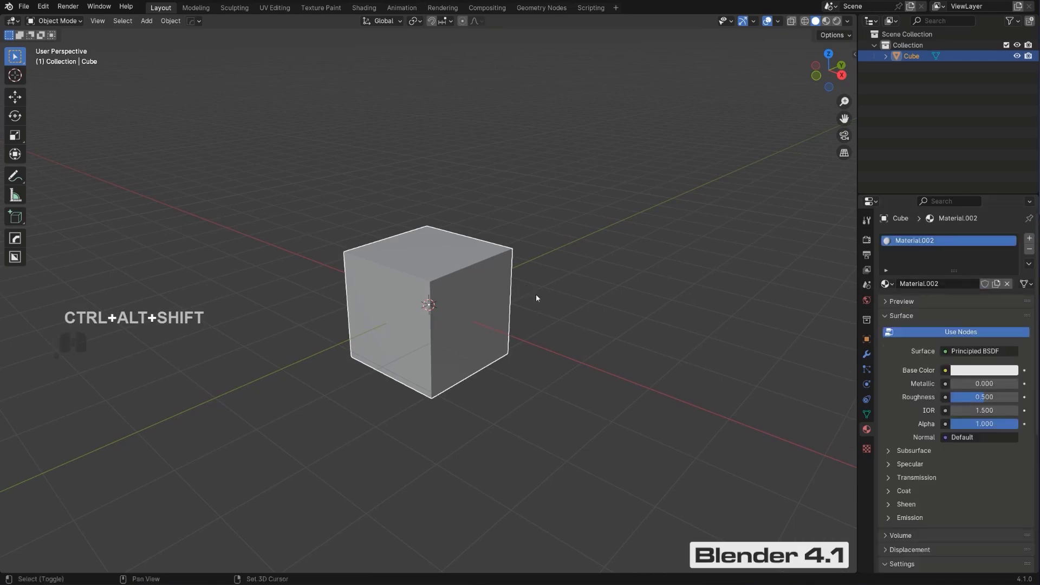
pyautogui.keyDown('shift'); pyautogui.moveTo(535, 294); pyautogui.dragTo(553, 295, button='middle'); pyautogui.keyUp('shift')
# Step: Examine the Subsurface and Specular settings of the cube's material and collapse its Surface section
pyautogui.scroll(-3, 958, 433)
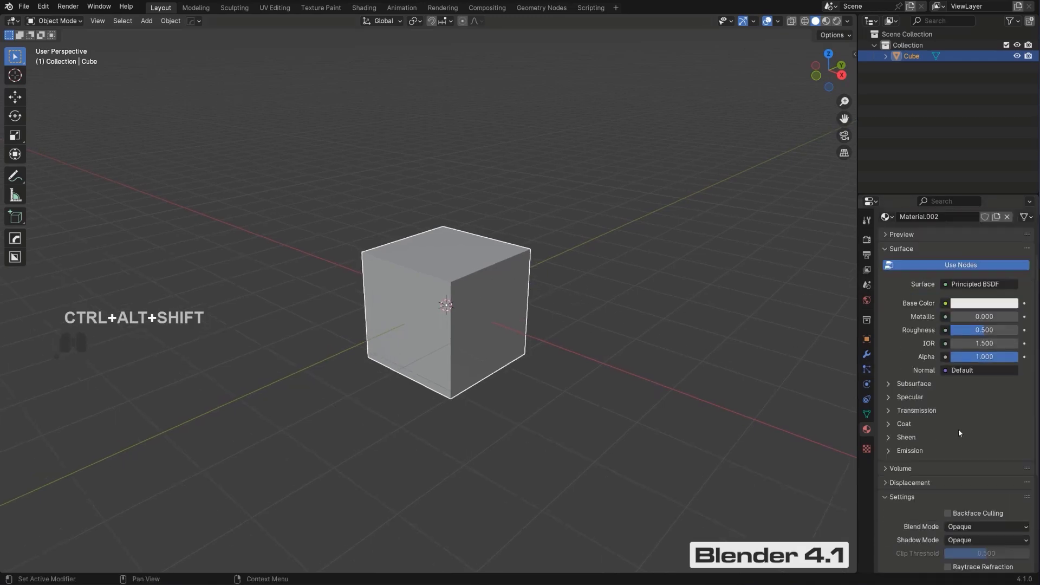
pyautogui.click(889, 384)
pyautogui.click(888, 384)
pyautogui.click(889, 398)
pyautogui.click(888, 398)
pyautogui.scroll(3, 916, 279)
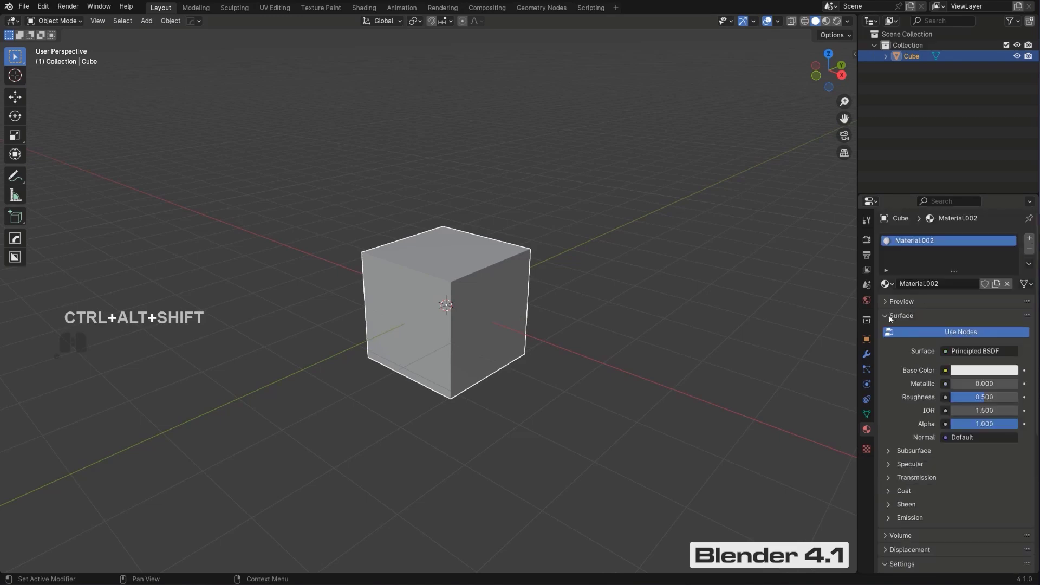
pyautogui.click(882, 316)
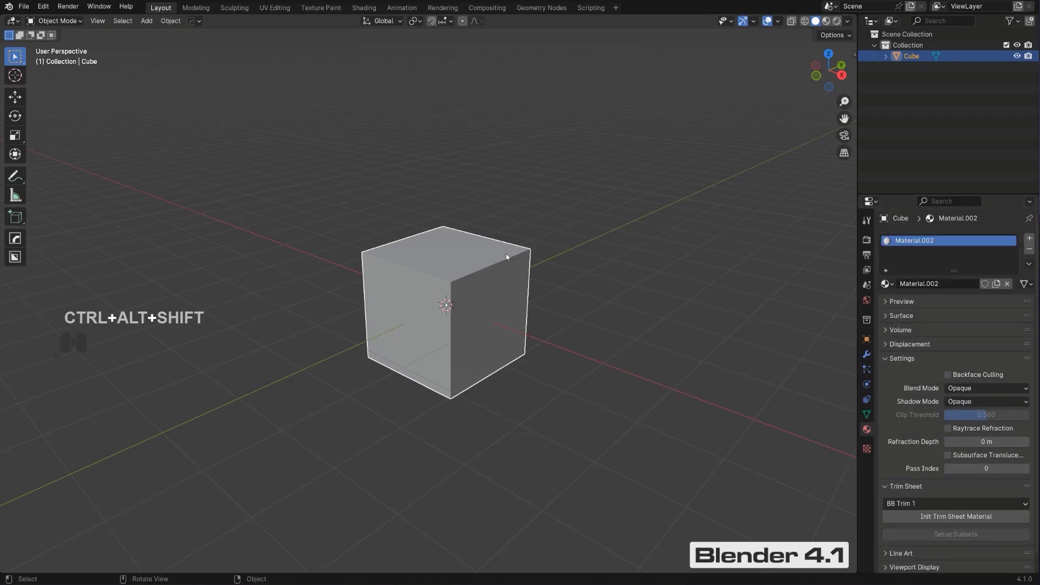
# Step: Insert the Info Pack 2023 tsec2 decal onto the cube's side face with DECALmachine and display the viewport in Material Preview
pyautogui.moveTo(519, 297); pyautogui.dragTo(442, 311, button='middle')
pyautogui.hotkey('ctrl', 'alt', 'd')
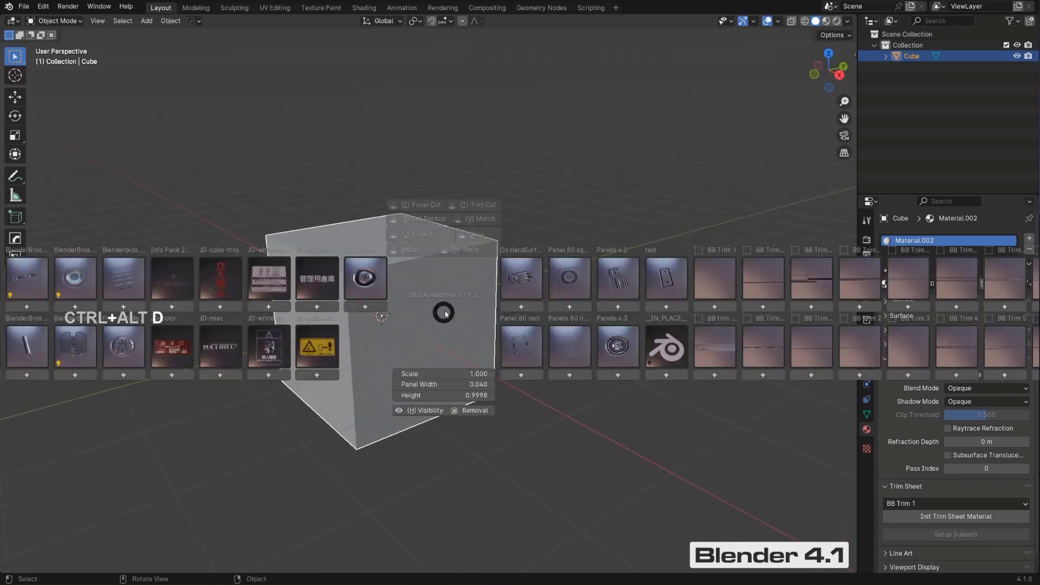
pyautogui.click(380, 286)
pyautogui.click(178, 279)
pyautogui.click(182, 321)
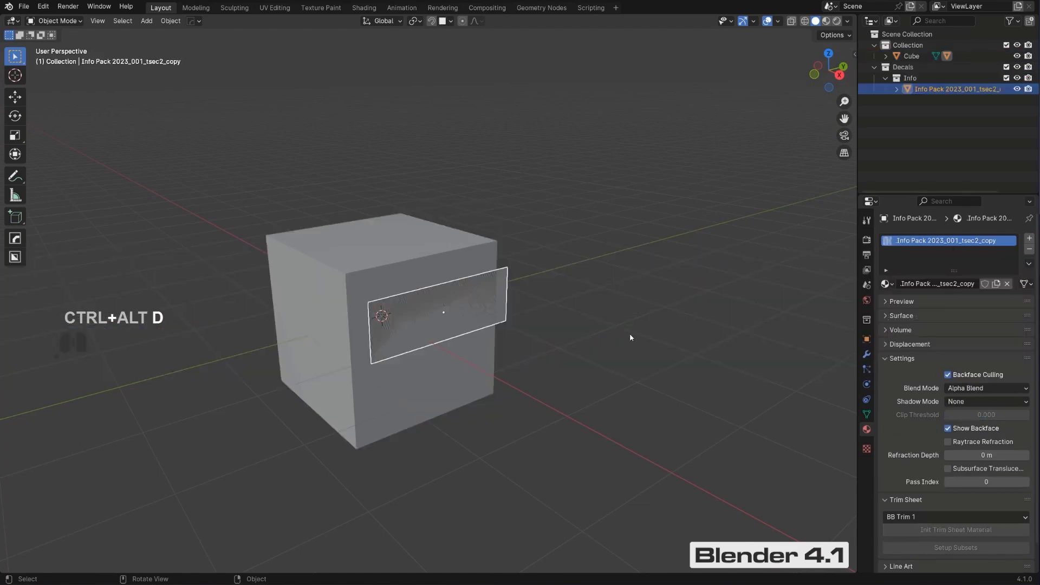
pyautogui.click(826, 21)
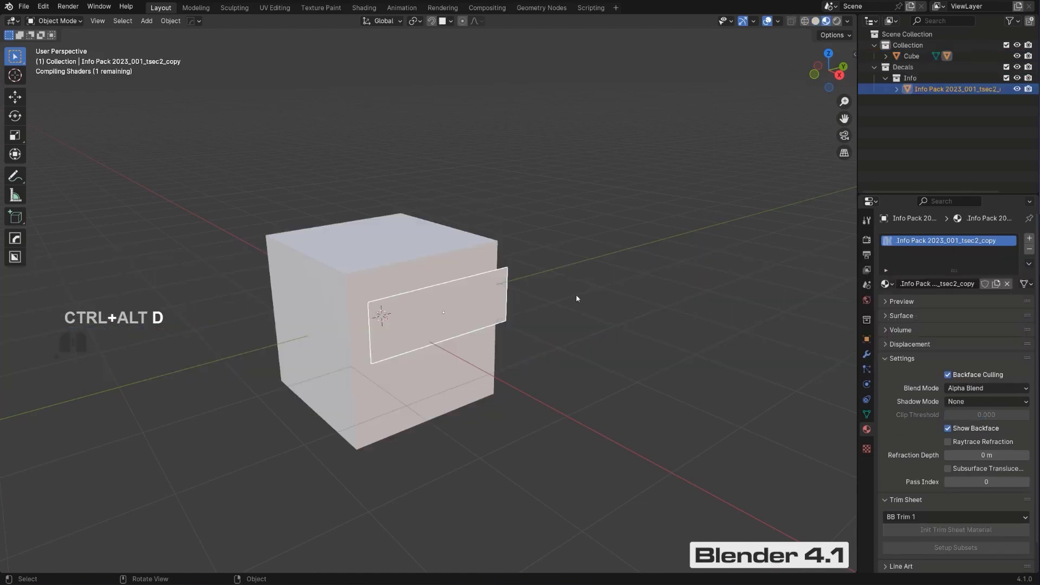
# Step: Move the TSEC decal fully onto the cube's side face and scale it down slightly
pyautogui.scroll(2, 523, 307)
pyautogui.hotkey('ctrl', 'alt', 'g')
pyautogui.hotkey('ctrl', 'alt', 'g')
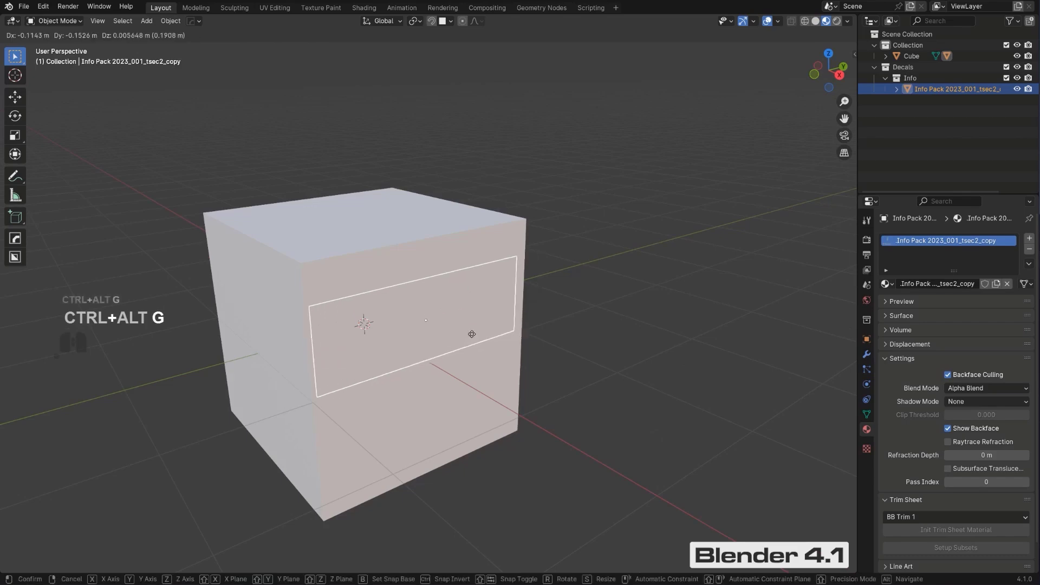
pyautogui.click(443, 325)
pyautogui.hotkey('alt', 's')
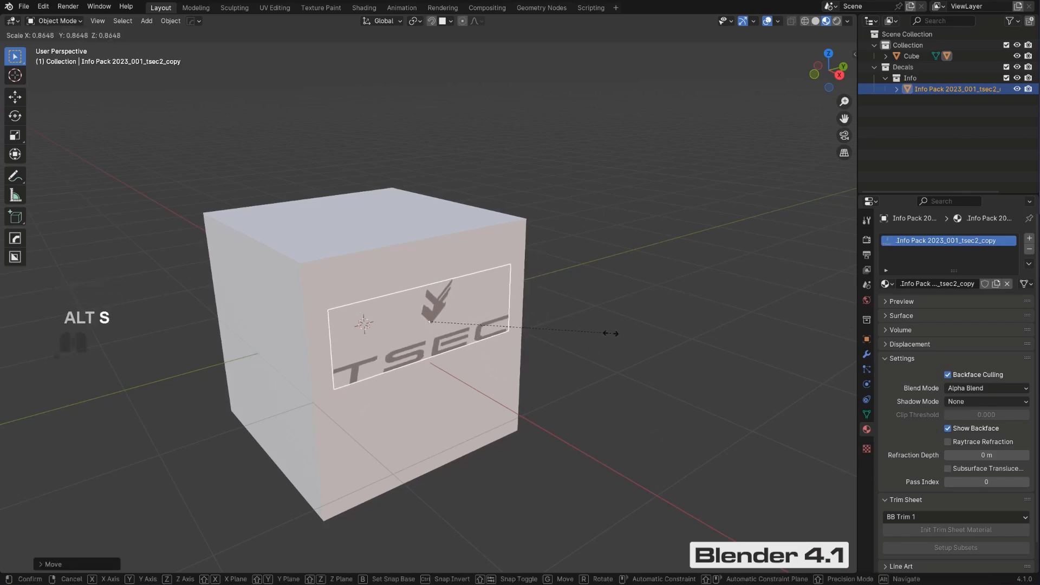
pyautogui.moveTo(583, 299); pyautogui.dragTo(651, 241, button='middle')
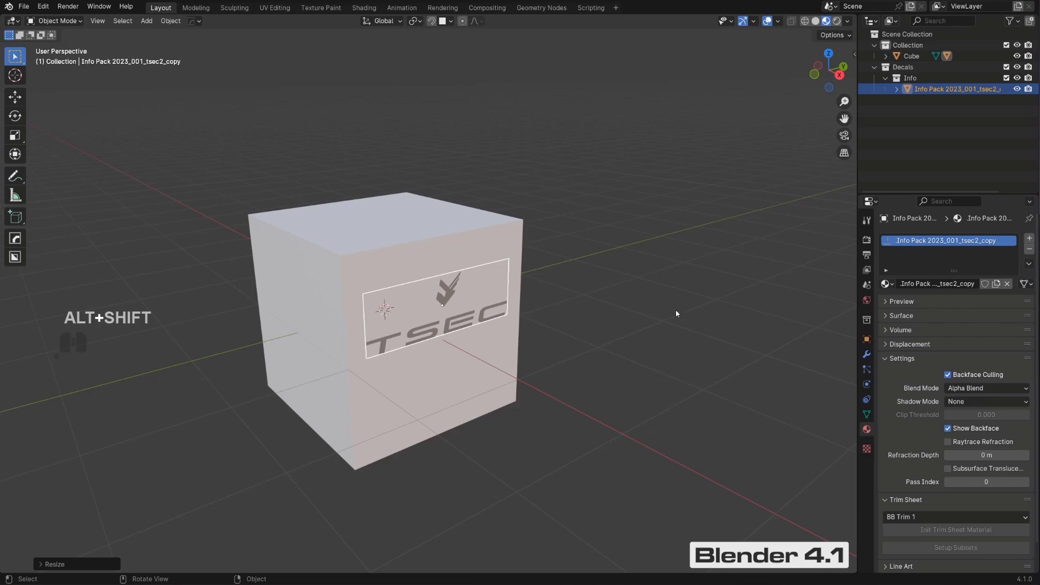
# Step: Expand the decal material's Surface settings and disconnect the COLOR node from its base color
pyautogui.scroll(2, 340, 366)
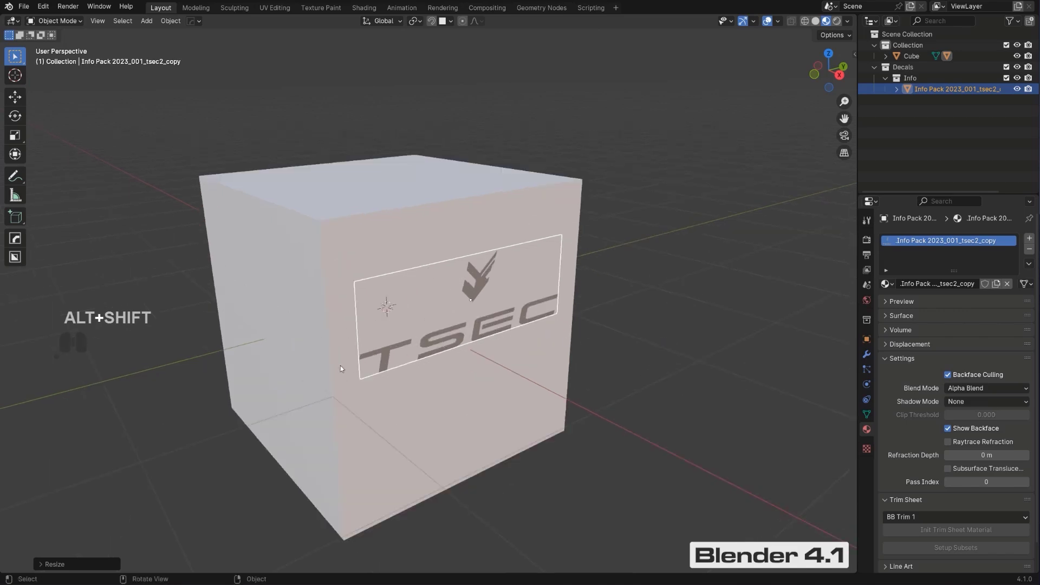
pyautogui.scroll(-2, 487, 293)
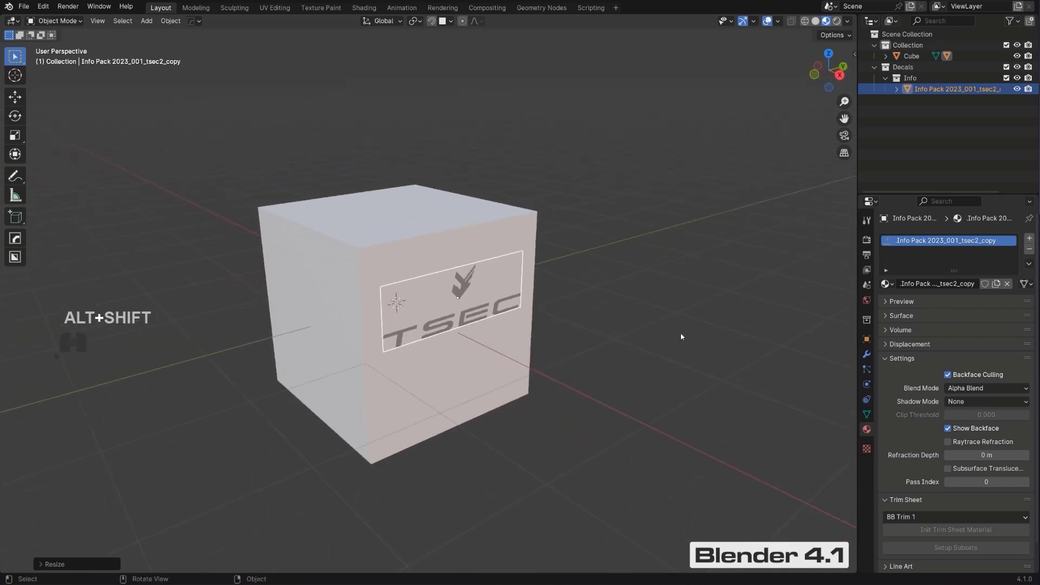
pyautogui.scroll(-2, 915, 391)
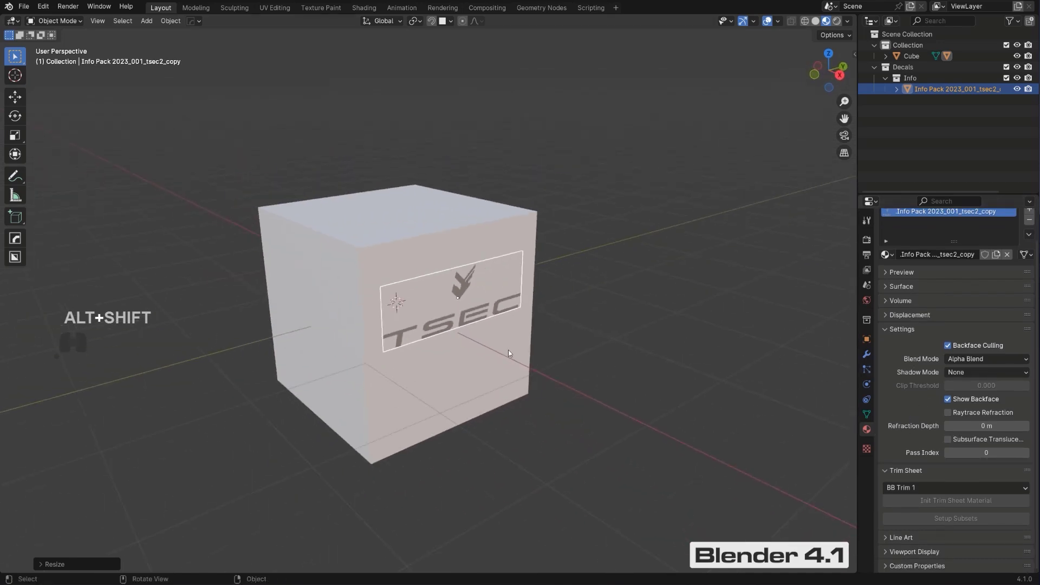
pyautogui.click(465, 296)
pyautogui.click(455, 304)
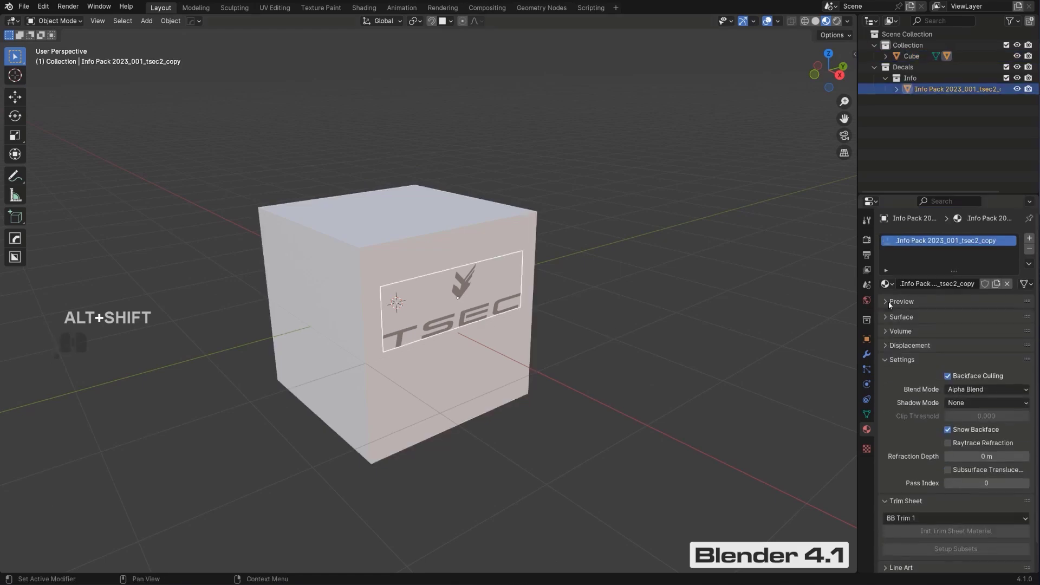
pyautogui.click(886, 316)
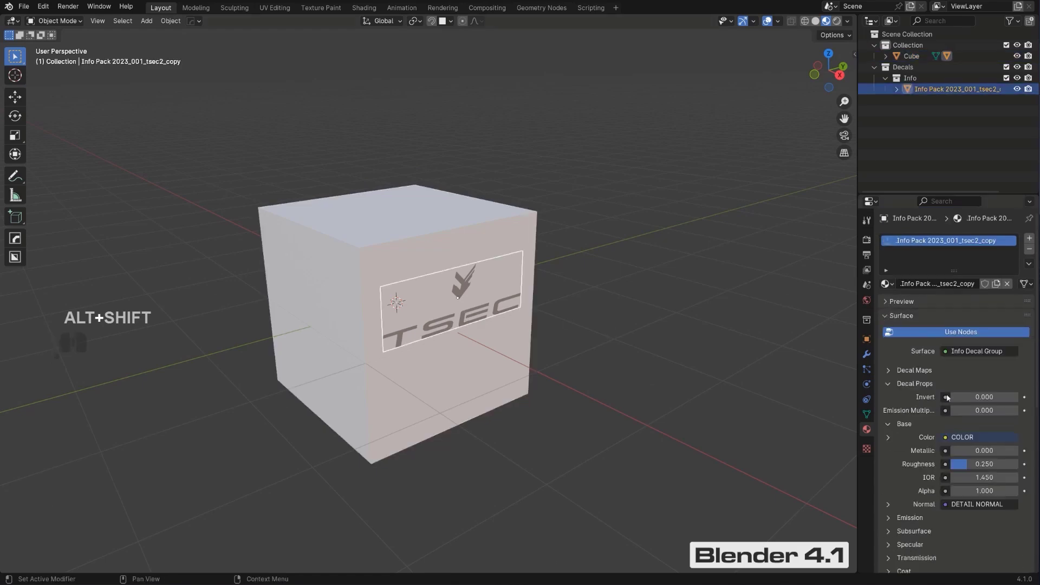
pyautogui.click(987, 438)
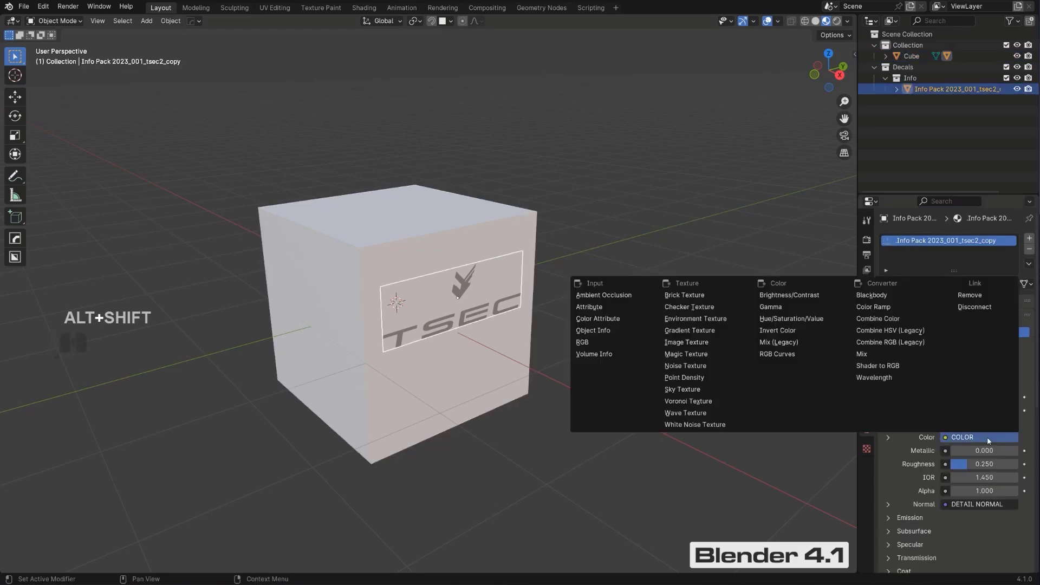
pyautogui.click(987, 307)
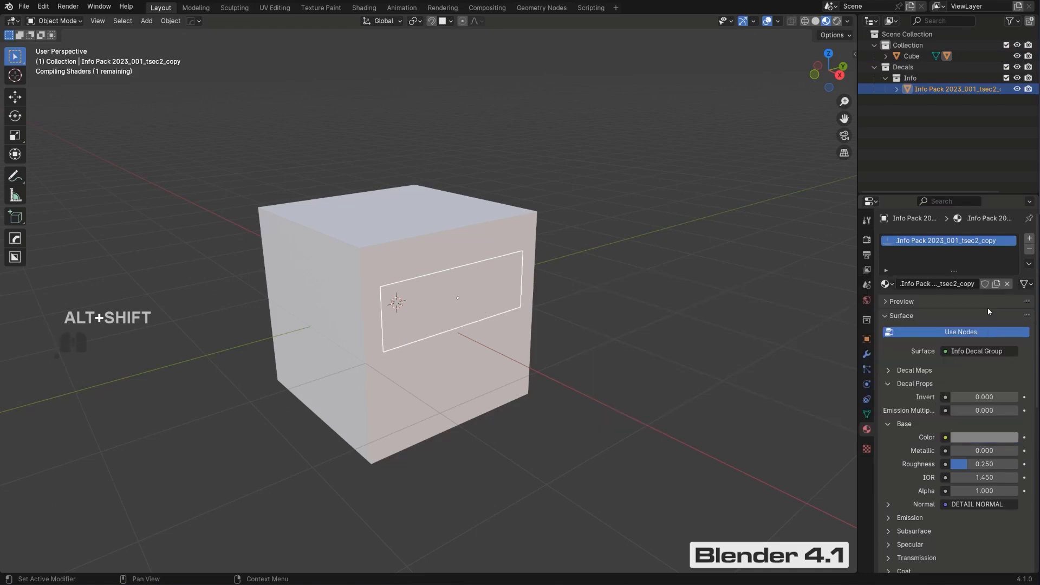
# Step: Set the decal's base color to a dark blue-violet with hue about 0.7 and its Alpha to 0.460
pyautogui.click(1002, 440)
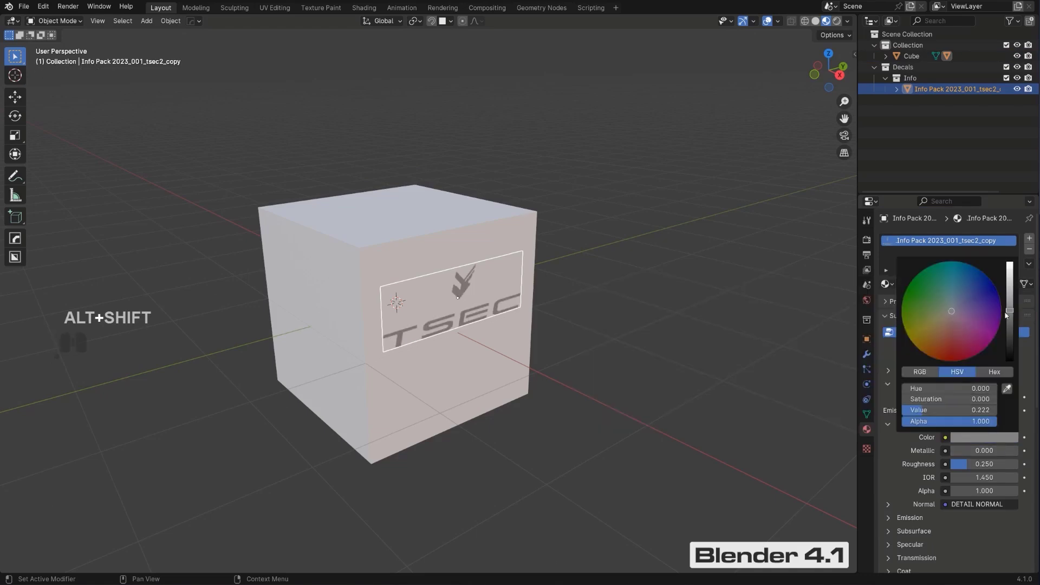
pyautogui.click(990, 436)
pyautogui.click(976, 289)
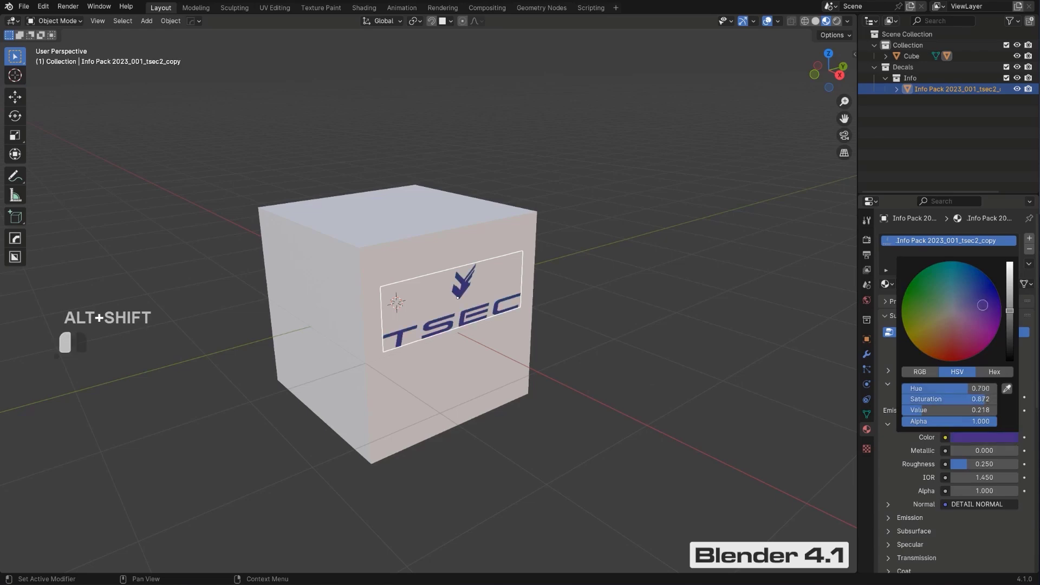
pyautogui.moveTo(991, 491)
pyautogui.mouseDown()
pyautogui.moveTo(932, 491)
pyautogui.moveTo(984, 491)
pyautogui.mouseUp()
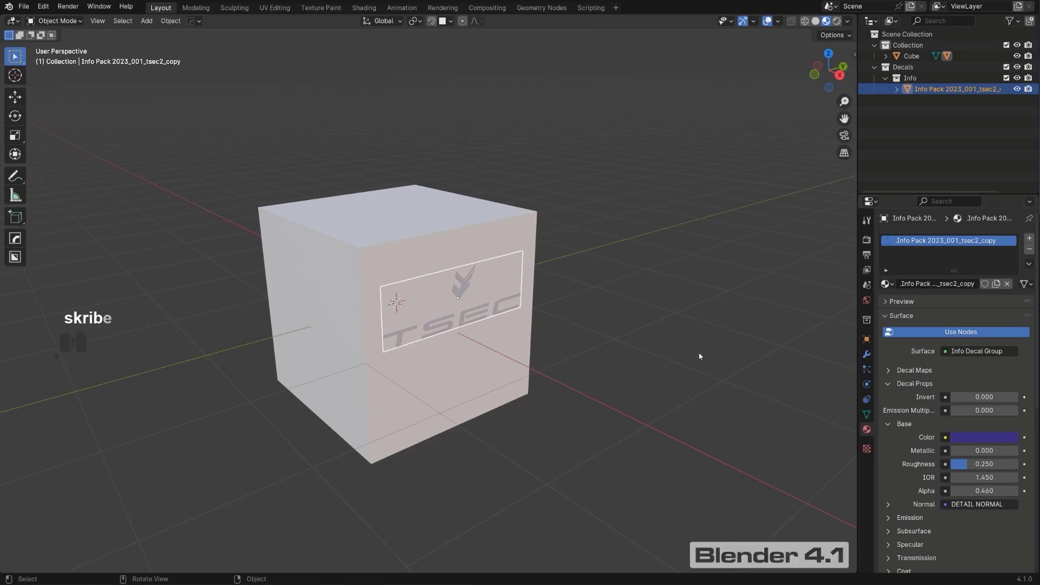